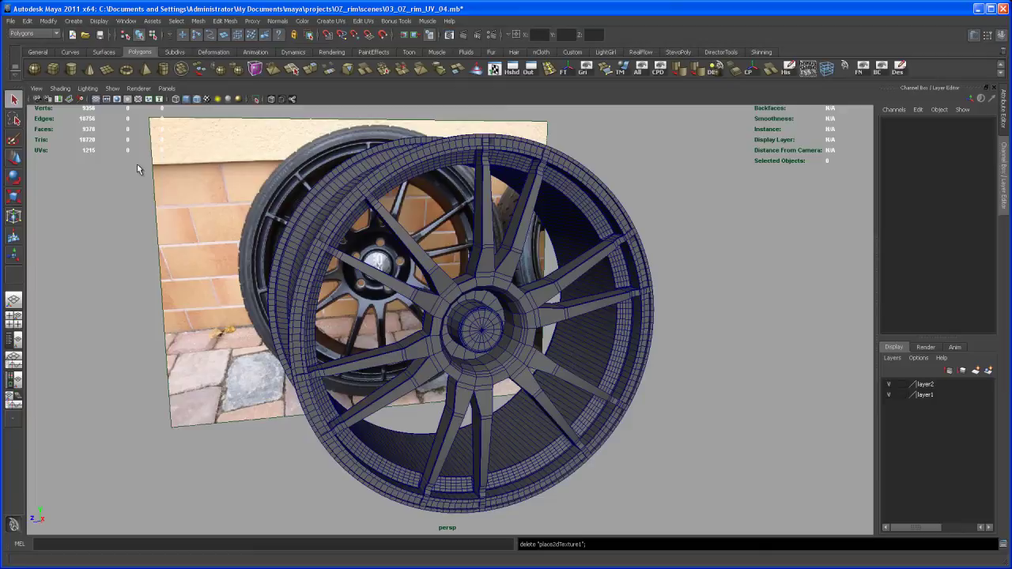
Hide layer2 so the reference photo and tire disappear, leaving only the rim model
click(888, 385)
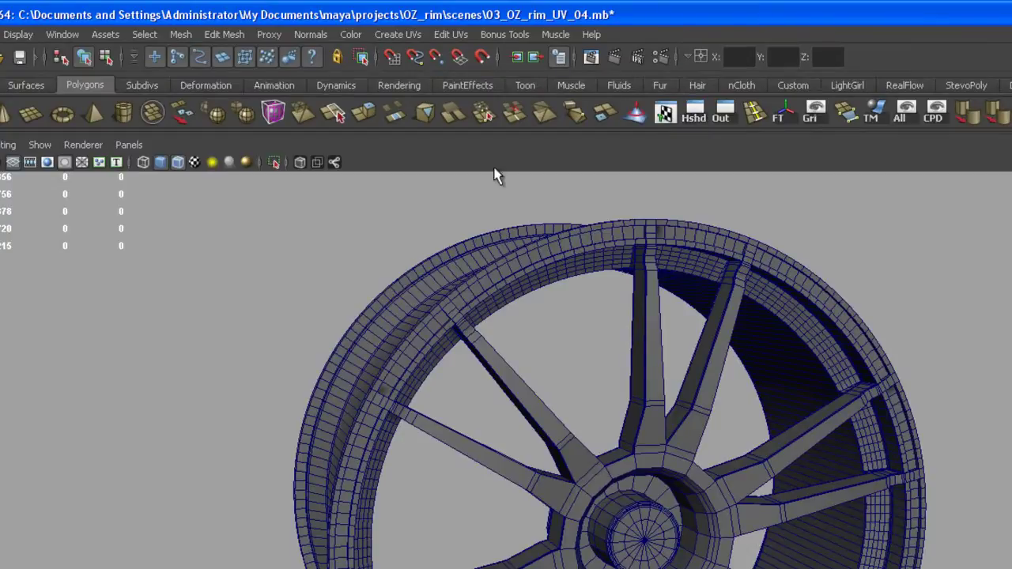
Create a mental ray mia_material_x_passes material in Hypershade
click(65, 35)
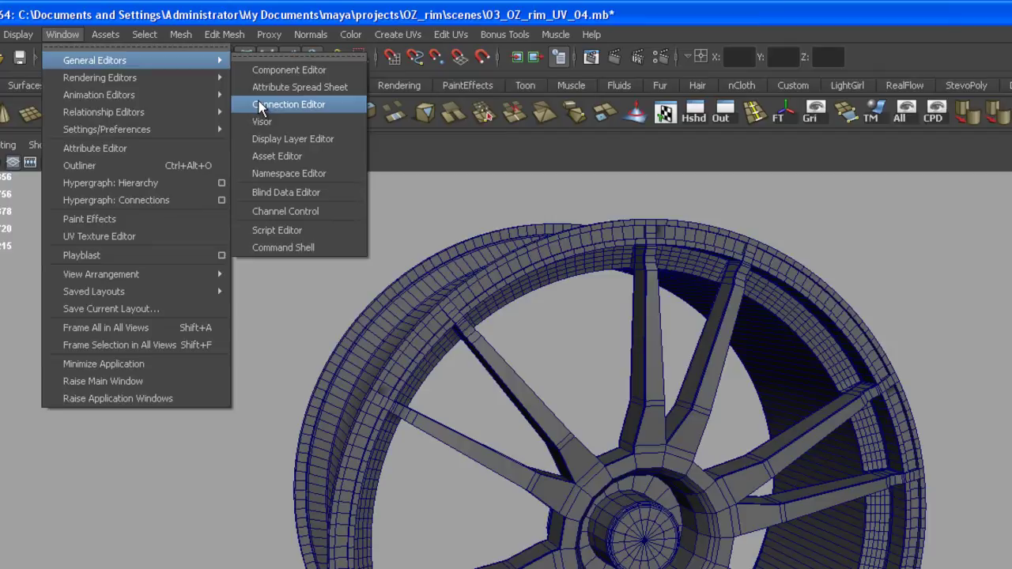
mouse_move(209, 79)
click(272, 123)
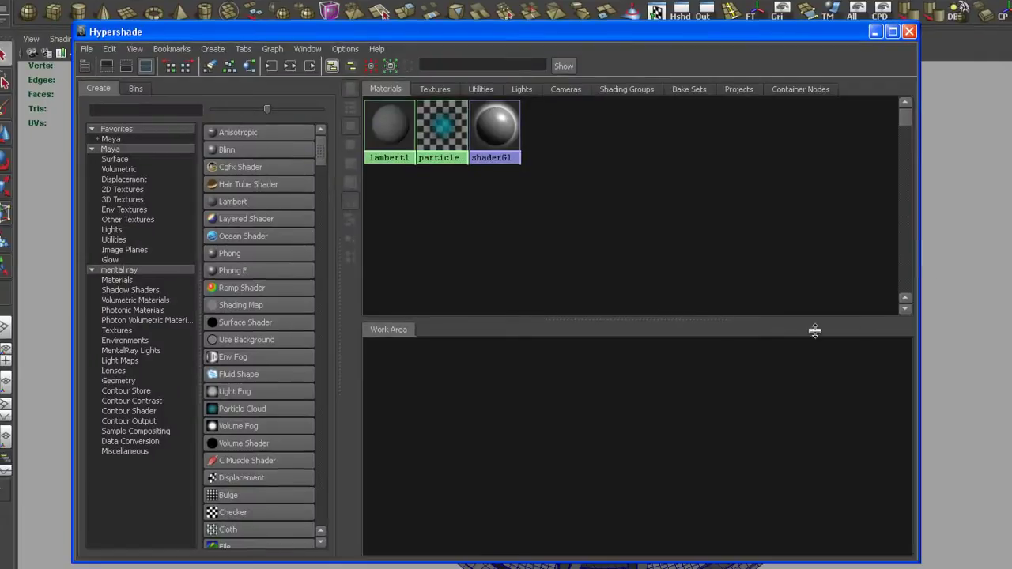
click(130, 281)
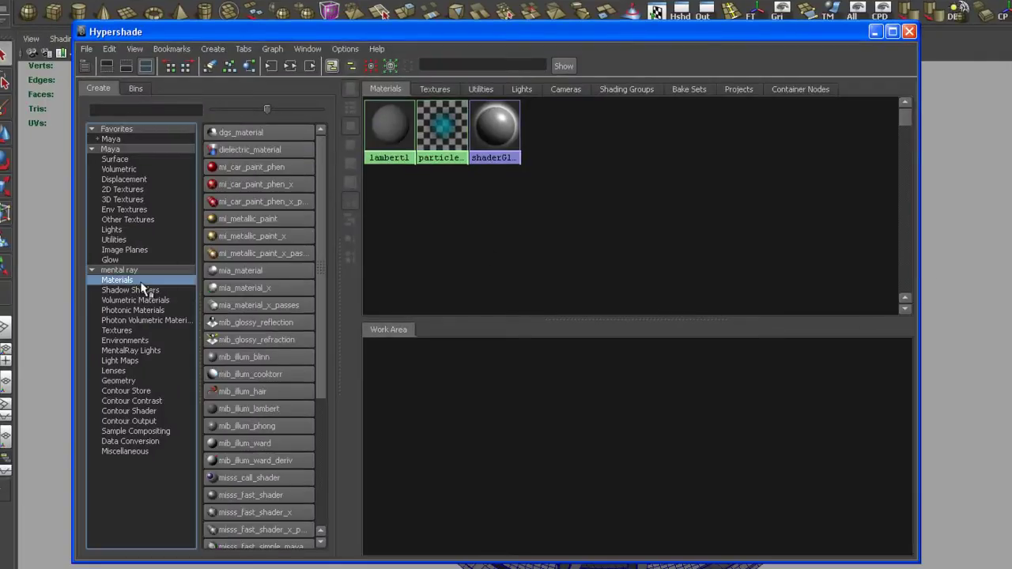
click(280, 307)
drag(406, 402, 735, 412)
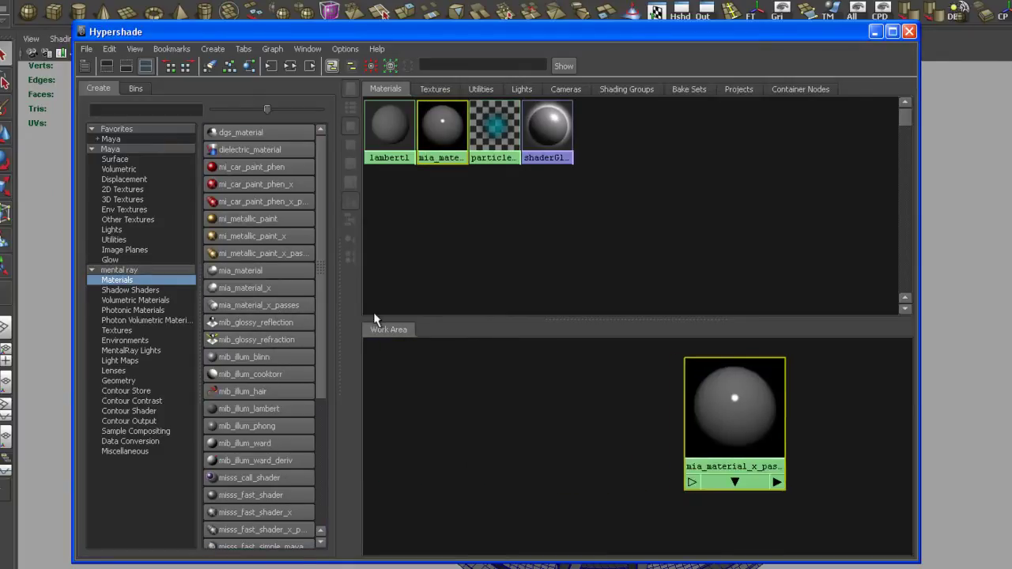
Add a File texture node and delete its place3dTexture1 and projection1 nodes
click(128, 189)
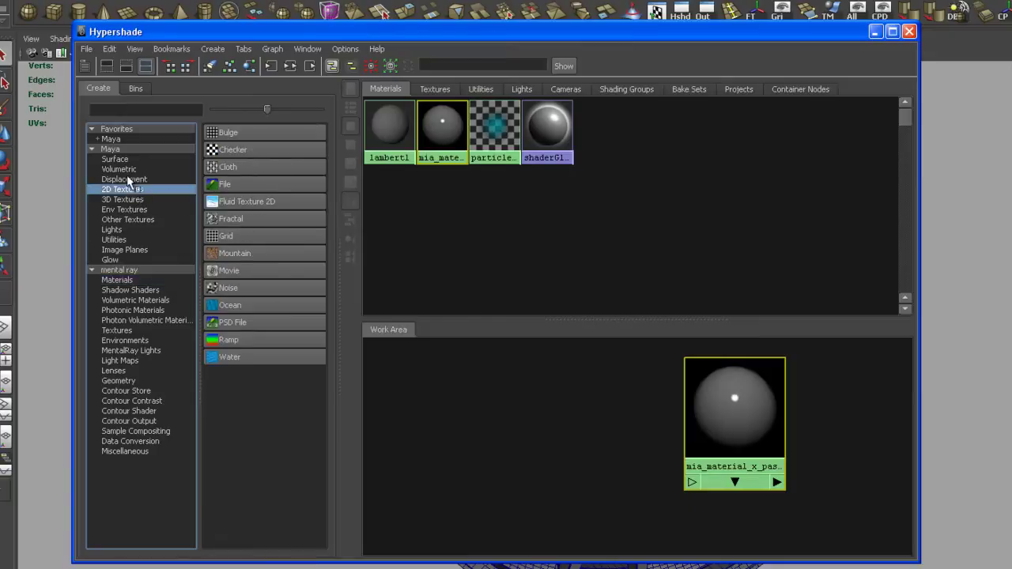
middle_drag(221, 188, 442, 471)
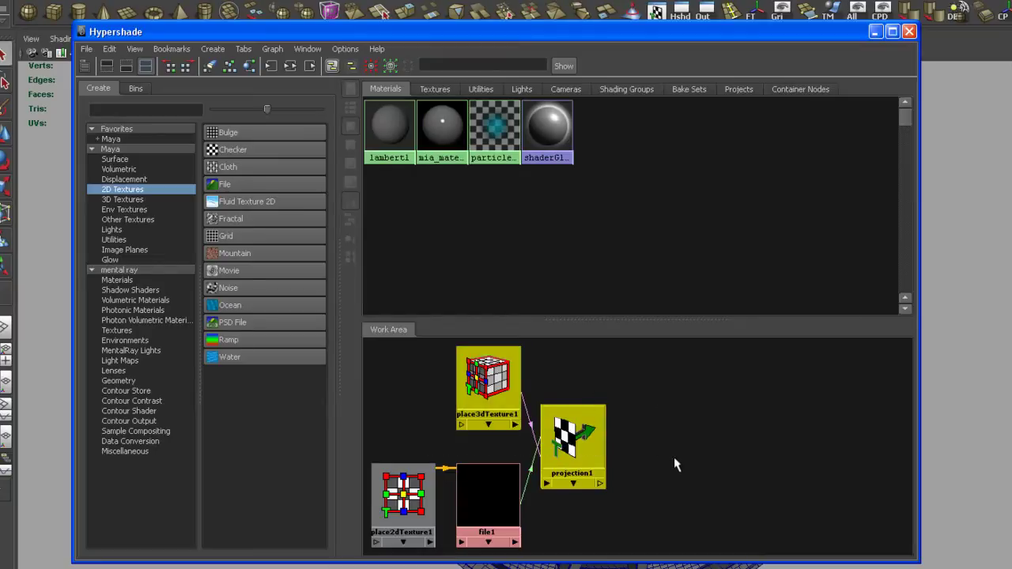
key(Delete)
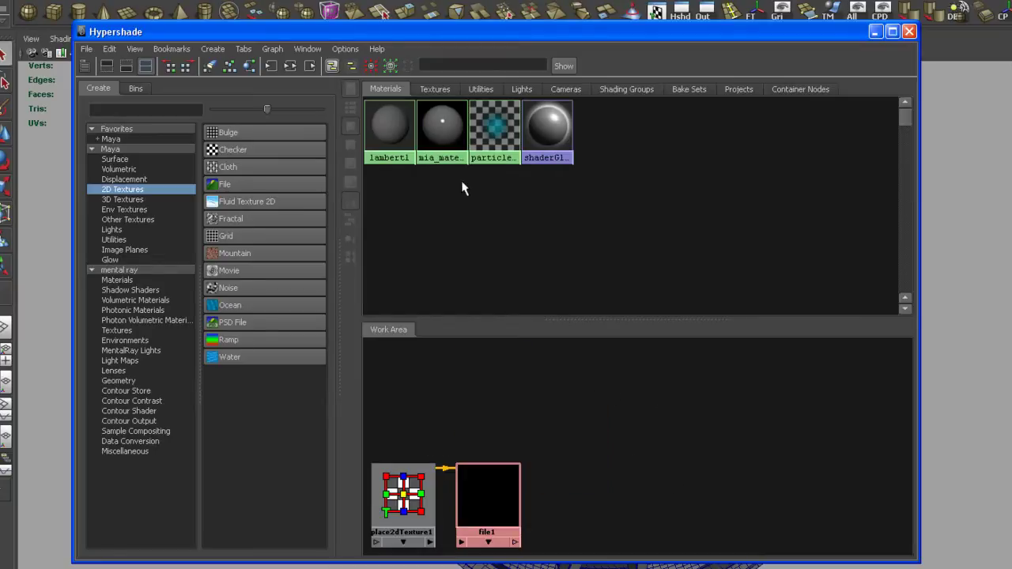
Load rim_bump_texture.jpg as file1's image from its Attribute Editor
click(498, 498)
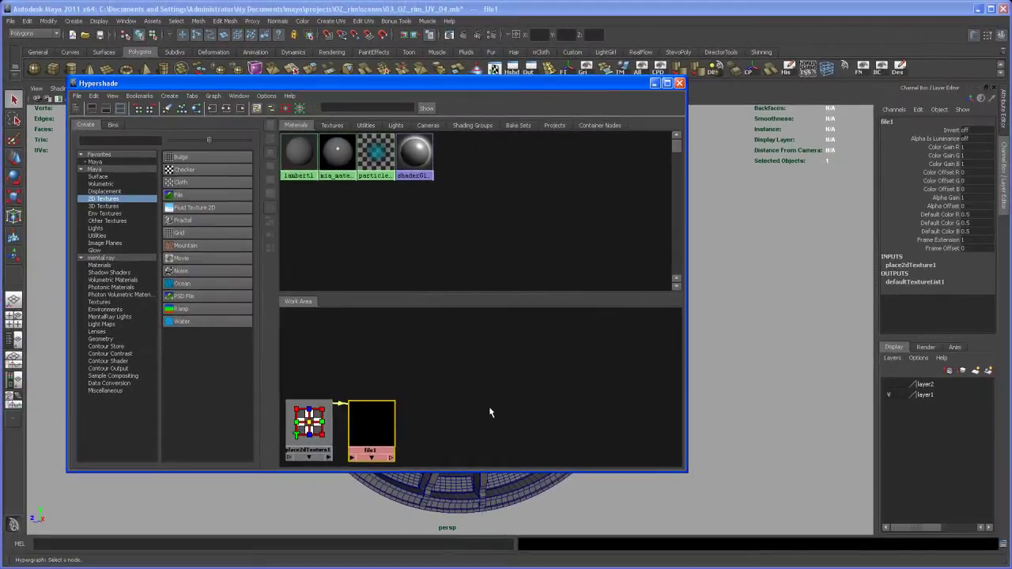
key(ctrl+a)
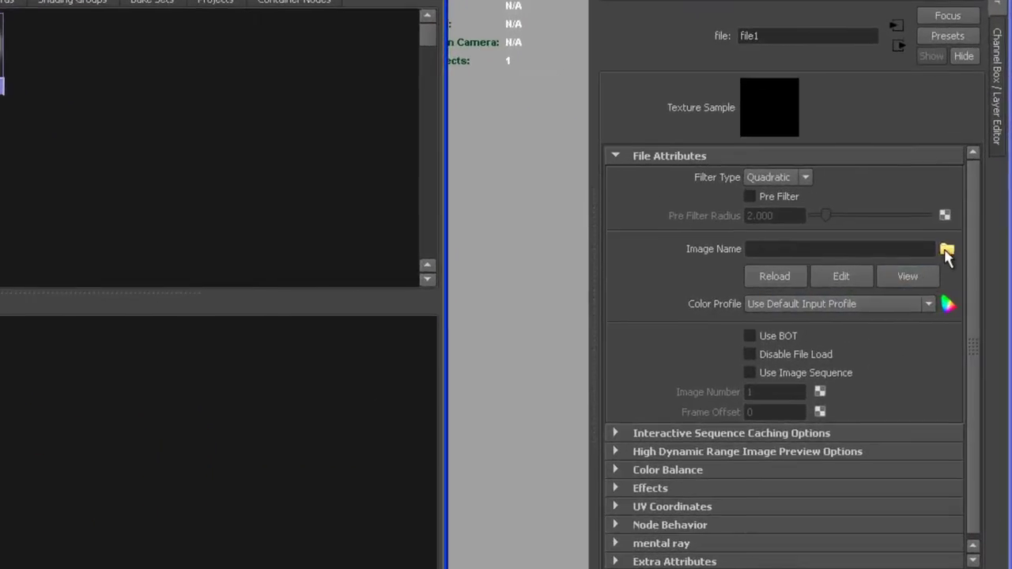
click(947, 250)
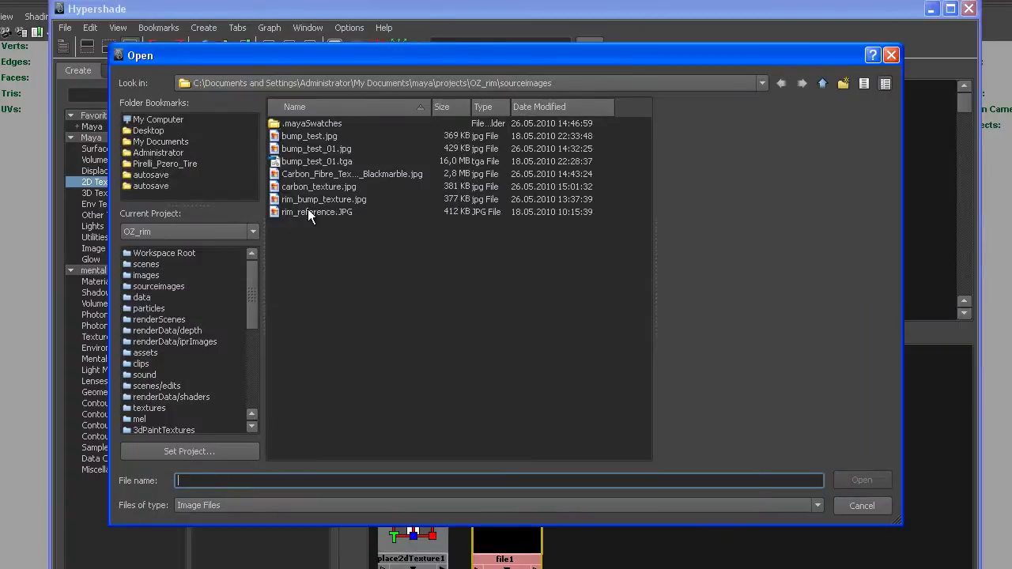
click(337, 200)
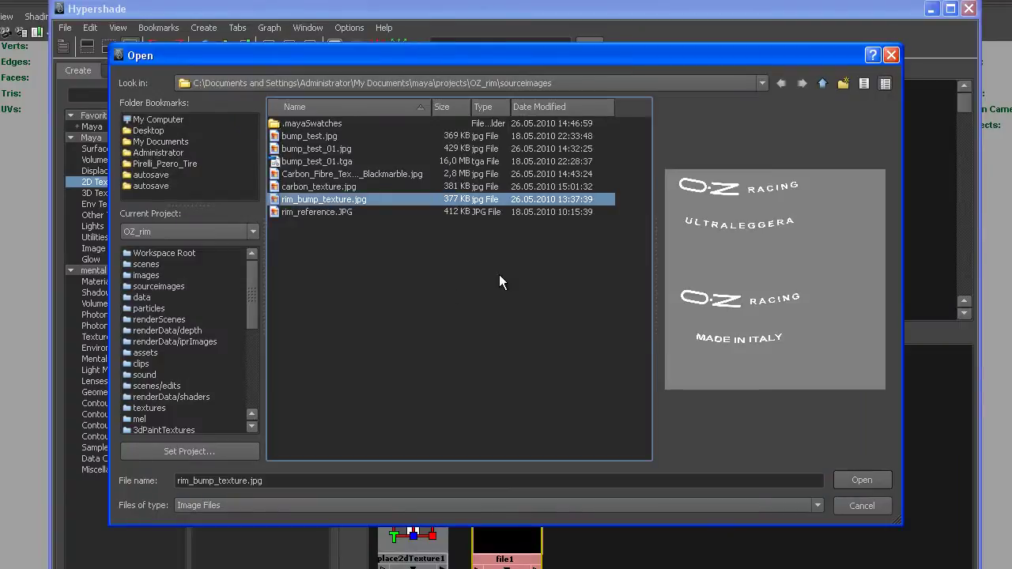
click(860, 480)
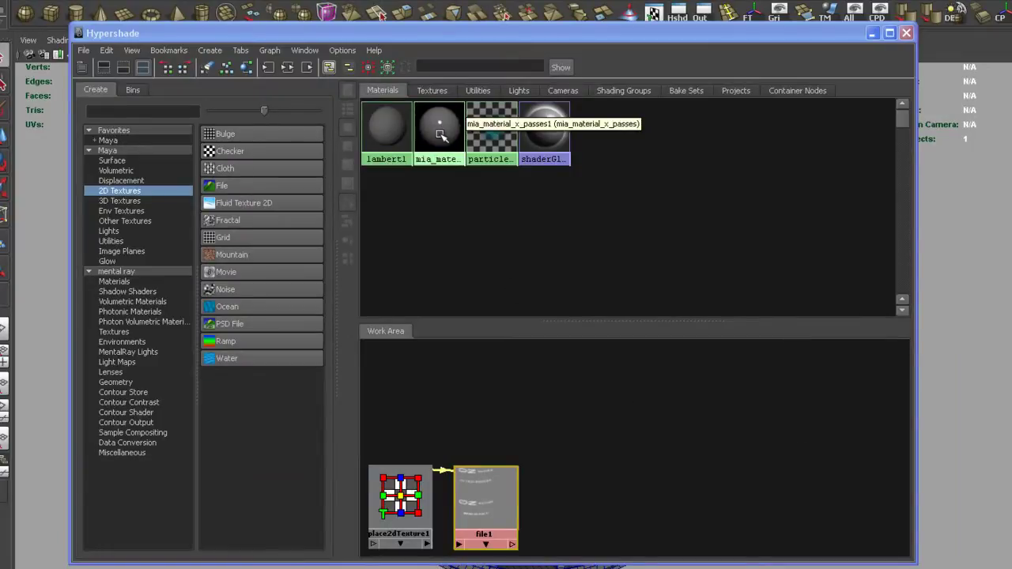
Connect file1 as the overall_bump of mia_material_x_passes1 and graph the network
mouse_move(440, 131)
middle_down()
mouse_move(492, 508)
mouse_move(450, 289)
mouse_move(443, 139)
middle_up()
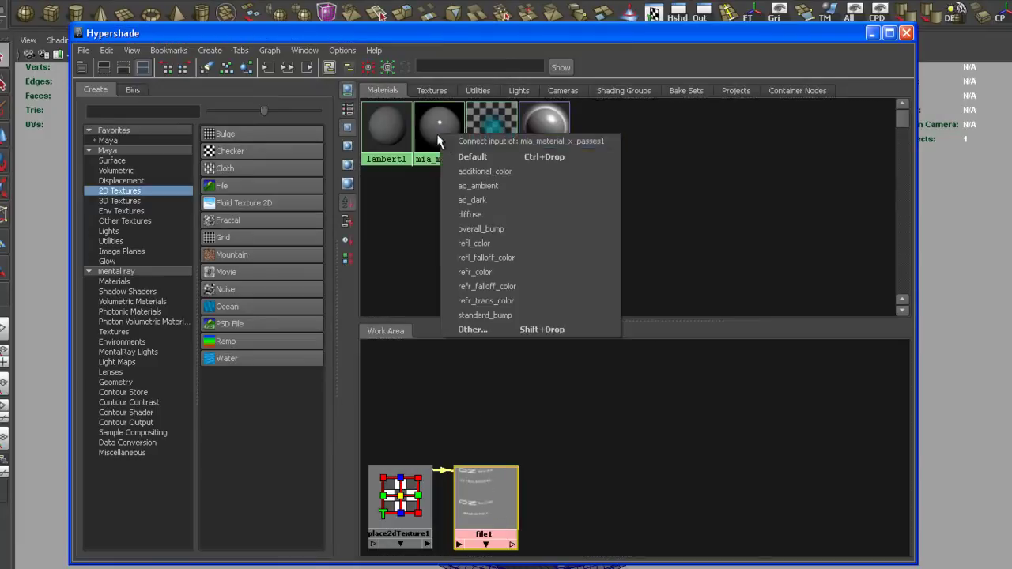
click(496, 231)
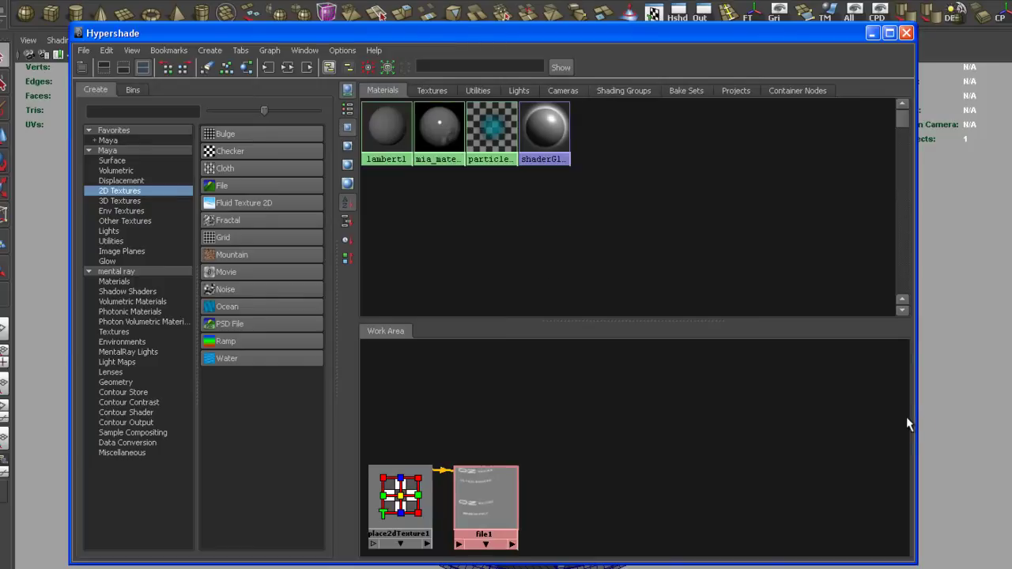
click(438, 128)
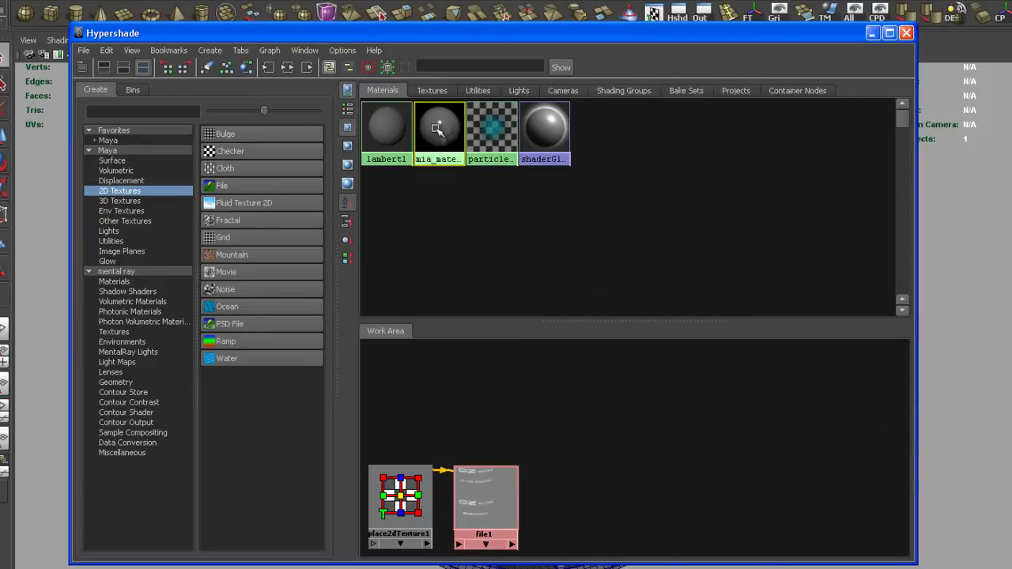
click(287, 67)
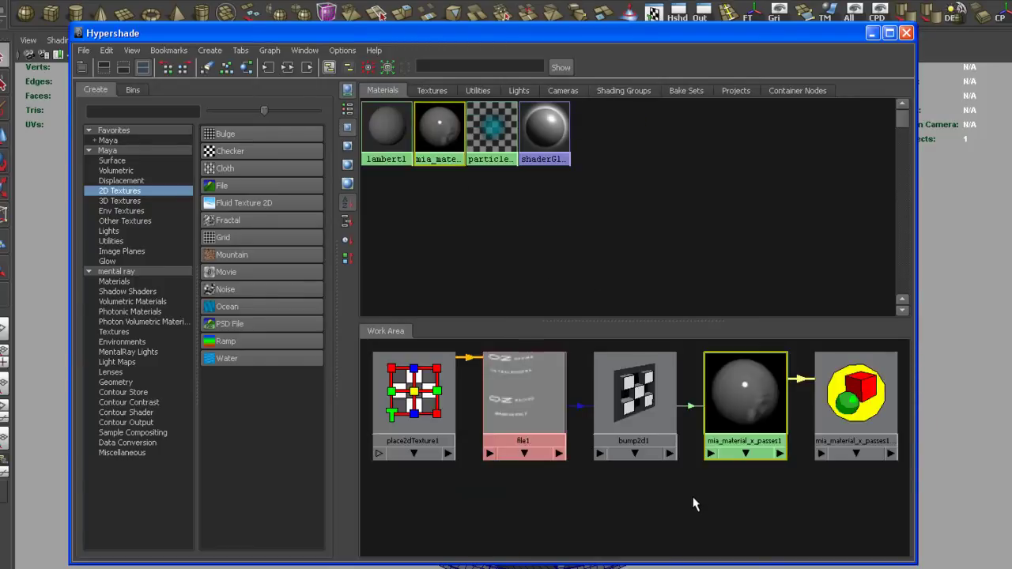
alt+middle_drag(694, 477, 674, 495)
key(a)
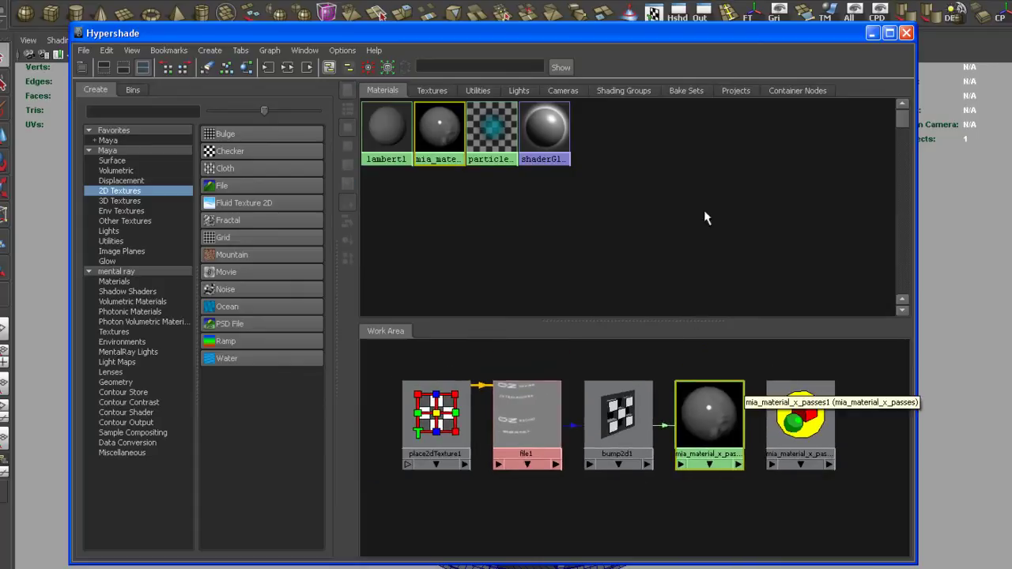
Assign mia_material_x_passes1 to the wheel rim
drag(733, 32, 708, 343)
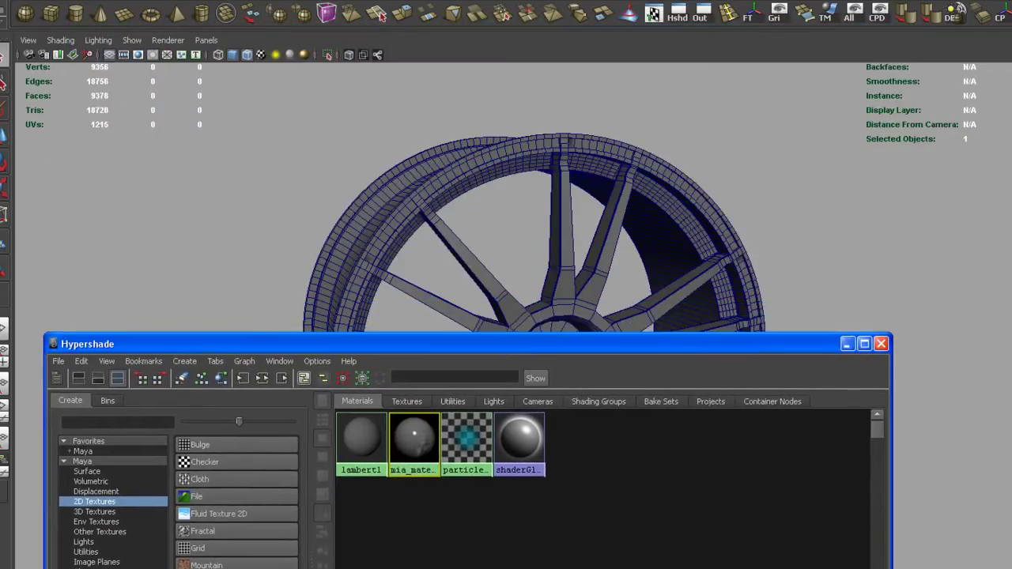
middle_drag(413, 439, 677, 215)
drag(684, 345, 696, 119)
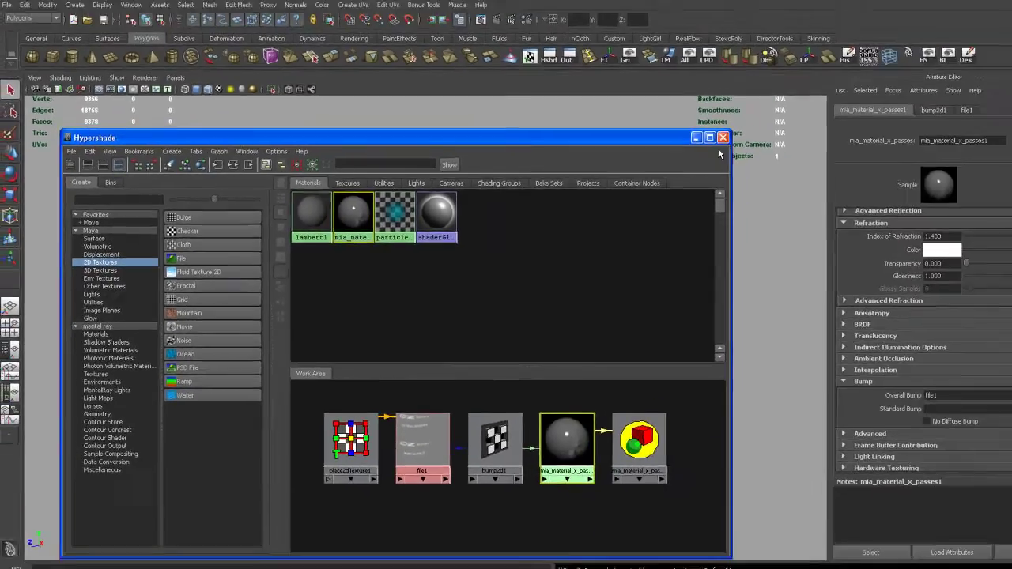
Close Hypershade, then in Texture-Centric UV Linking link file1 (Overall Bump) to rim_bump_UV
click(889, 117)
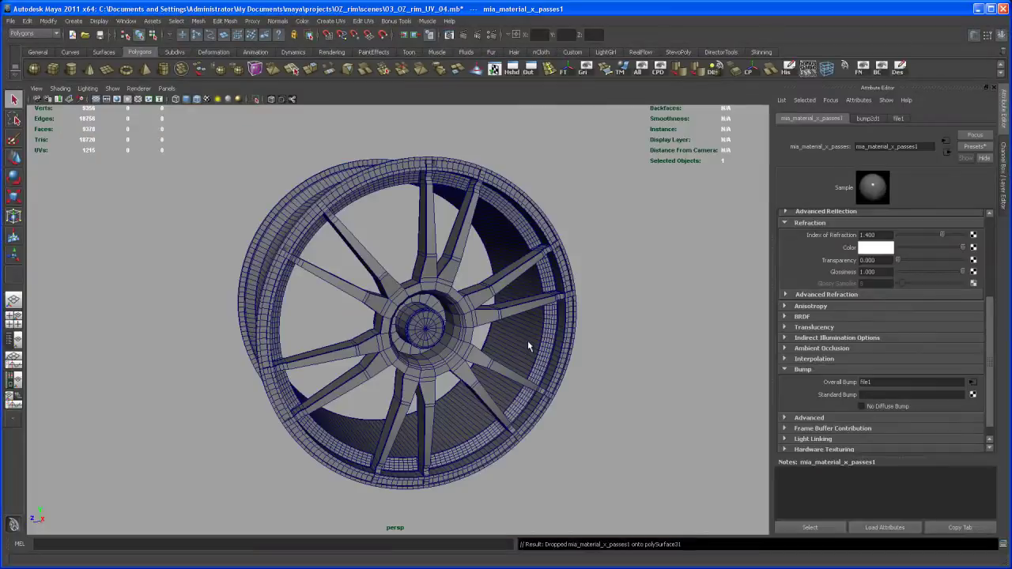
scroll(508, 352, up, 3)
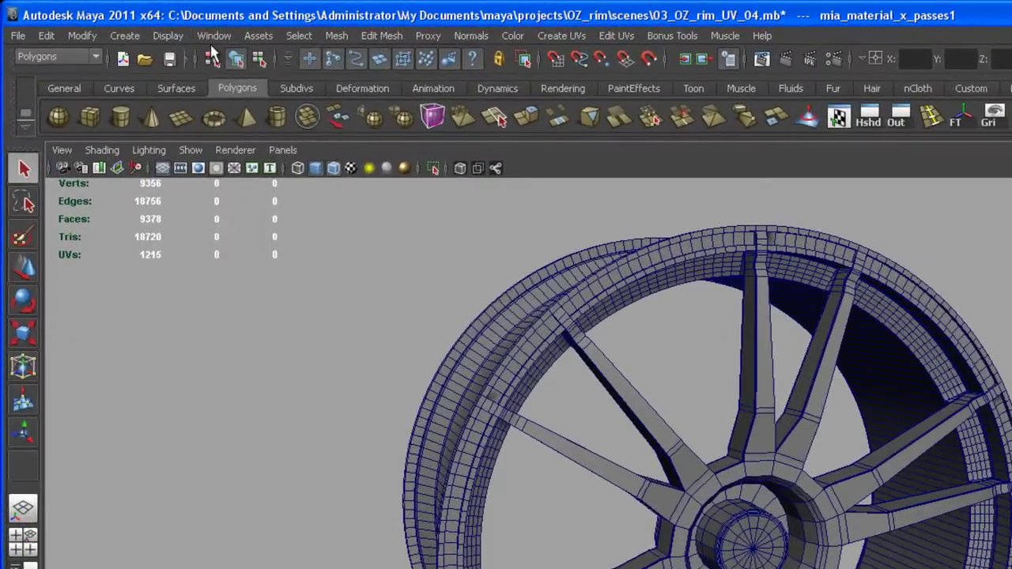
click(172, 28)
mouse_move(273, 117)
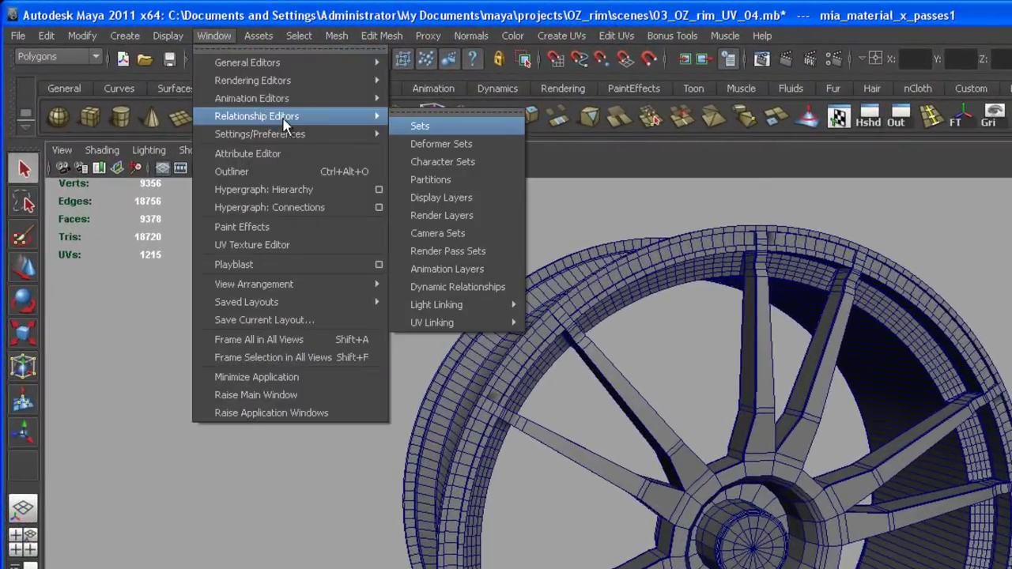
mouse_move(455, 328)
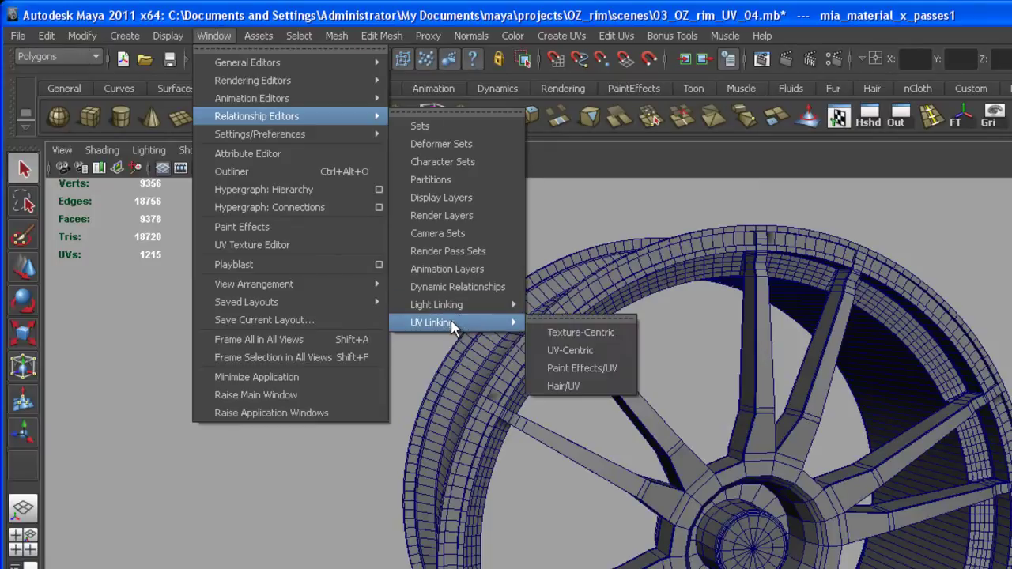
click(575, 336)
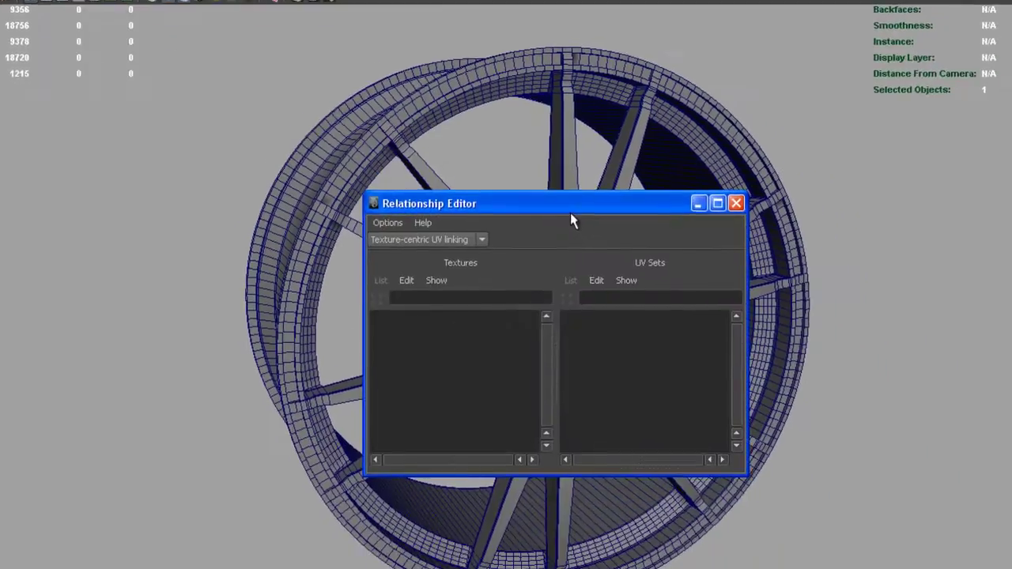
mouse_move(459, 33)
right_down()
mouse_move(469, 28)
mouse_move(460, 27)
right_up()
key(F8)
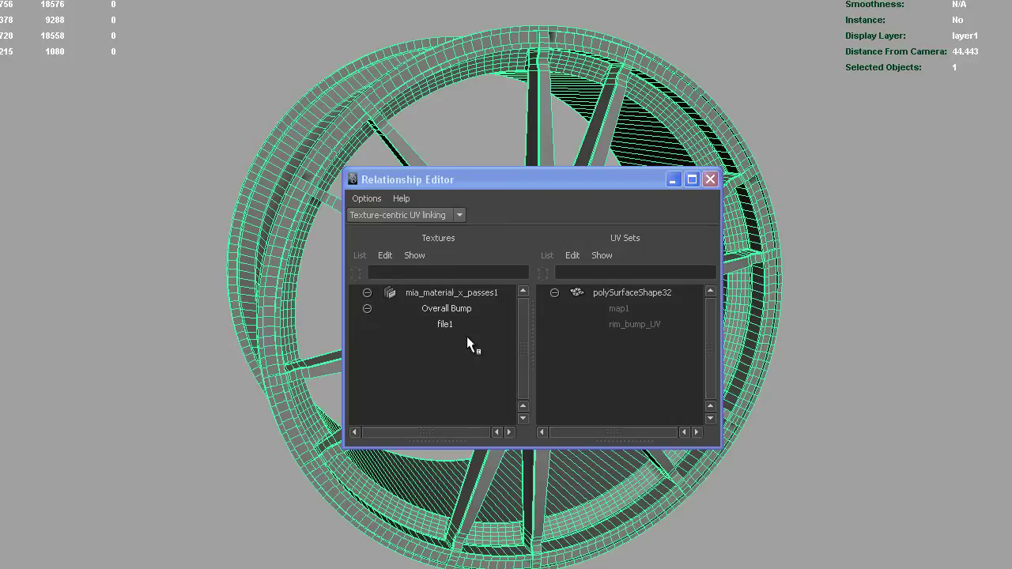
click(444, 326)
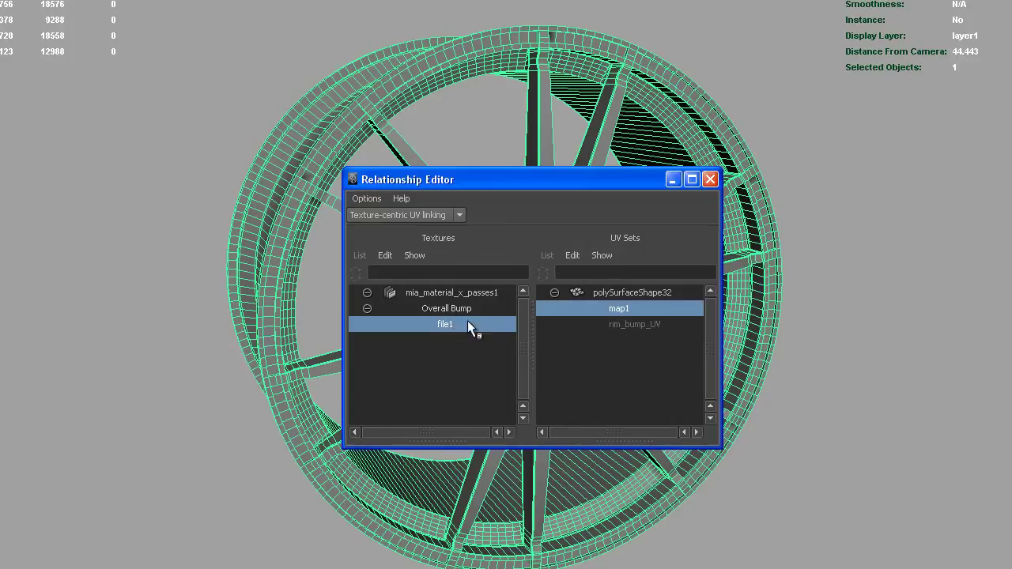
click(624, 325)
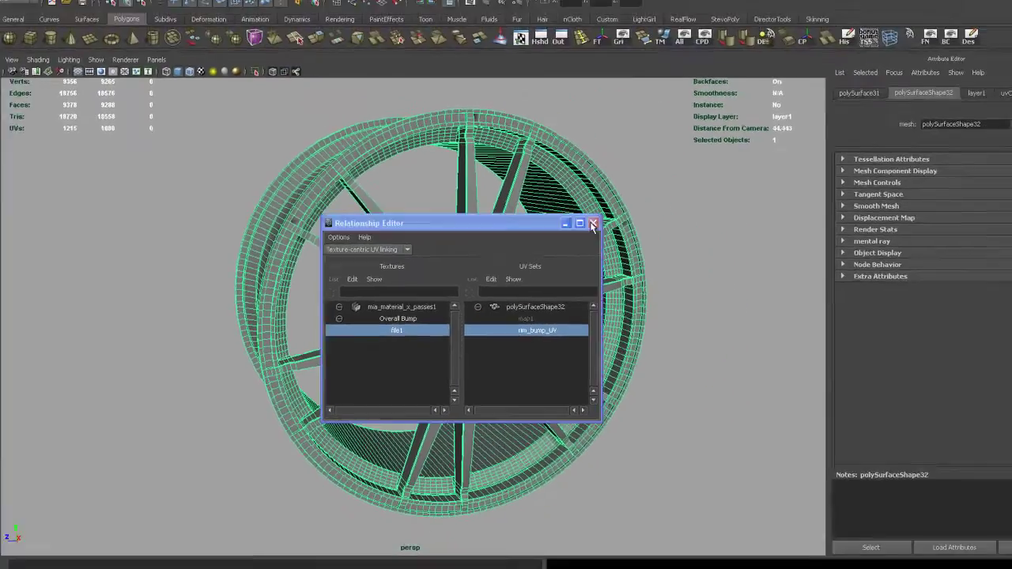
Close the UV Linking editor, face the wheel and switch to smooth mesh preview
click(710, 179)
mouse_move(688, 340)
alt+mouse_down()
mouse_move(705, 351)
mouse_move(680, 353)
alt+mouse_up()
alt+drag(540, 350, 525, 306)
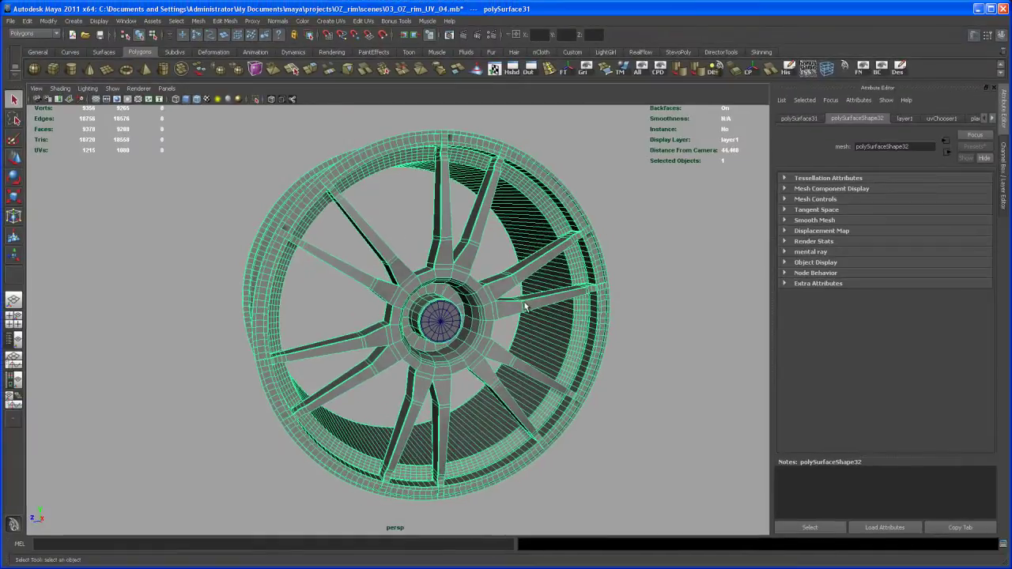
key(4)
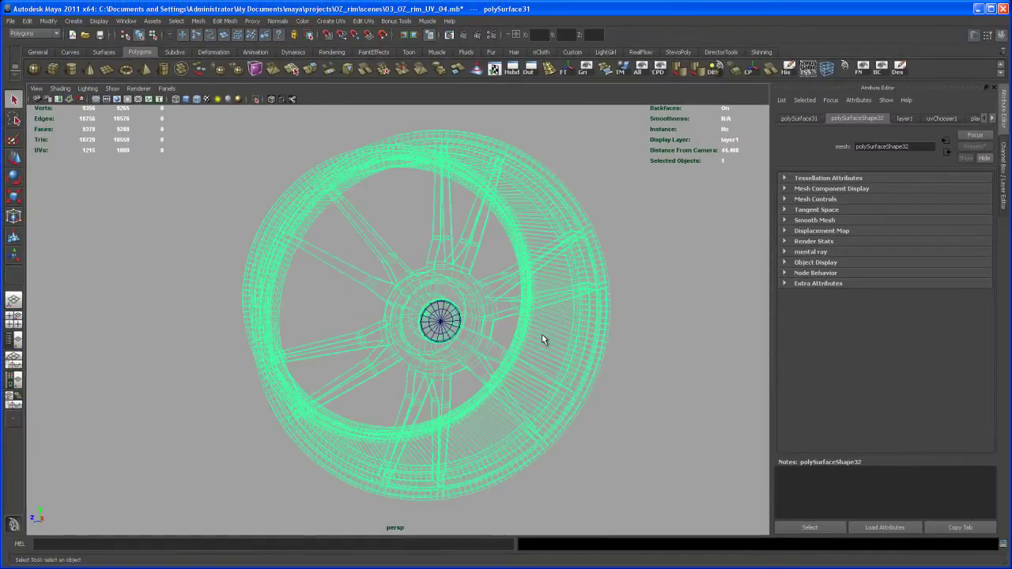
key(3)
key(5)
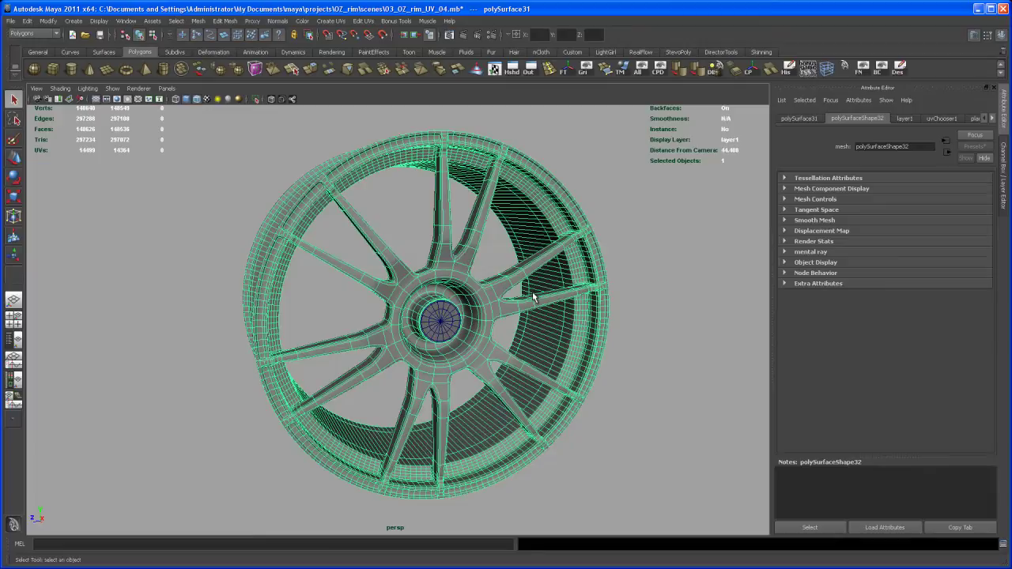
alt+drag(533, 324, 500, 320)
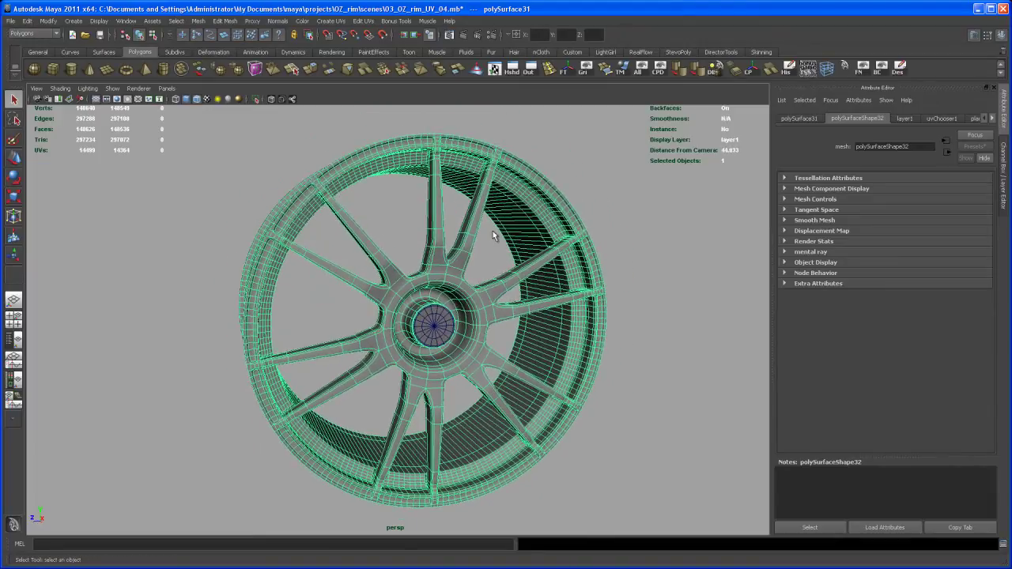
Render the wheel in mental ray, re-render a closer spoke view, then minimize Render View
click(464, 37)
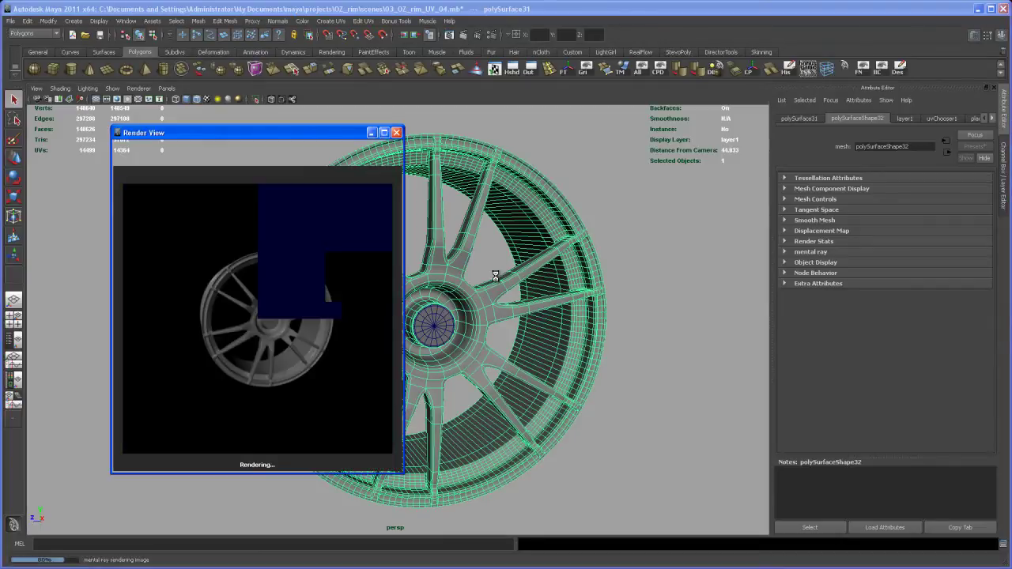
alt+right_drag(486, 229, 471, 319)
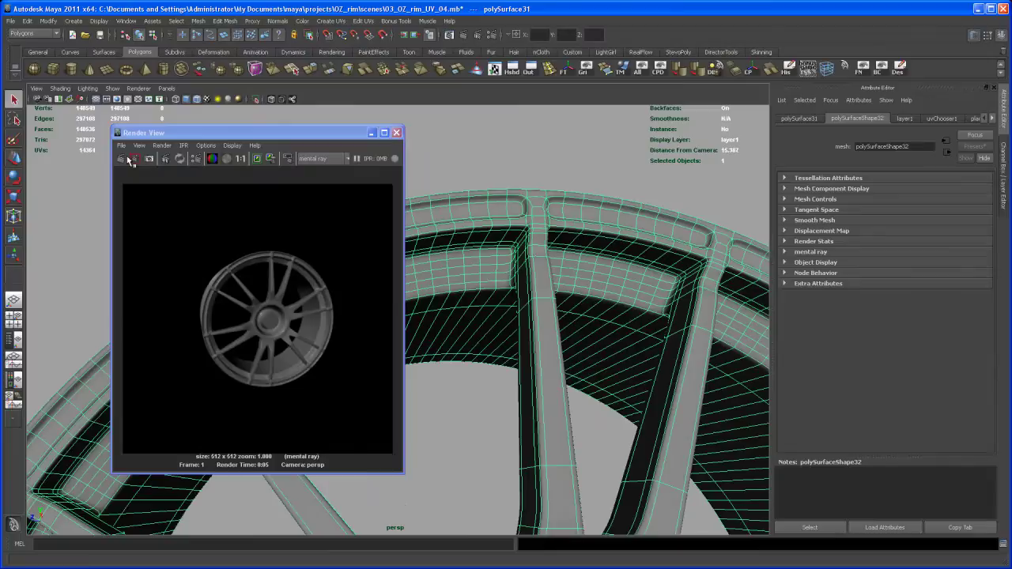
key(ctrl+r)
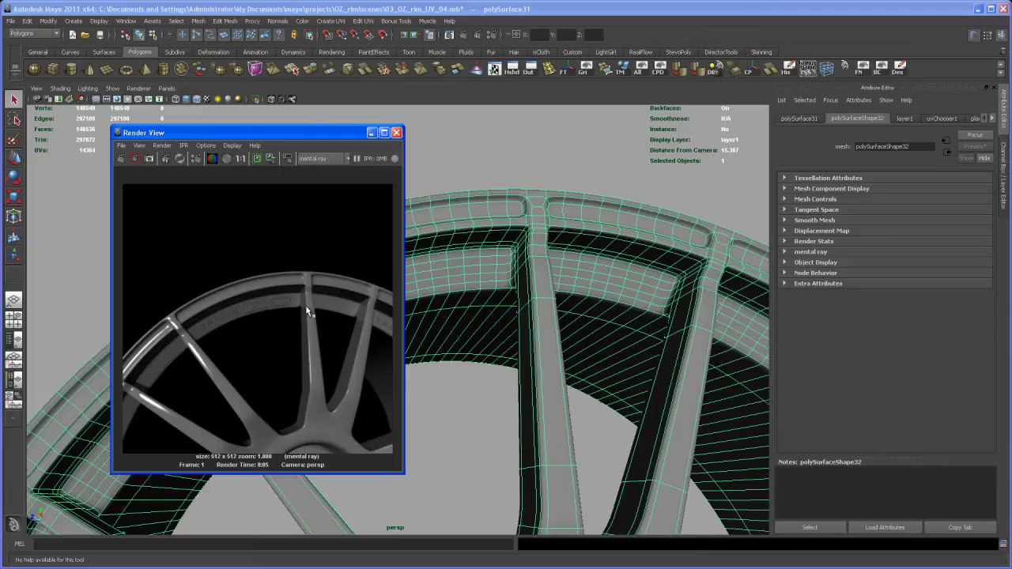
click(372, 133)
scroll(546, 313, down, 5)
alt+drag(432, 267, 449, 364)
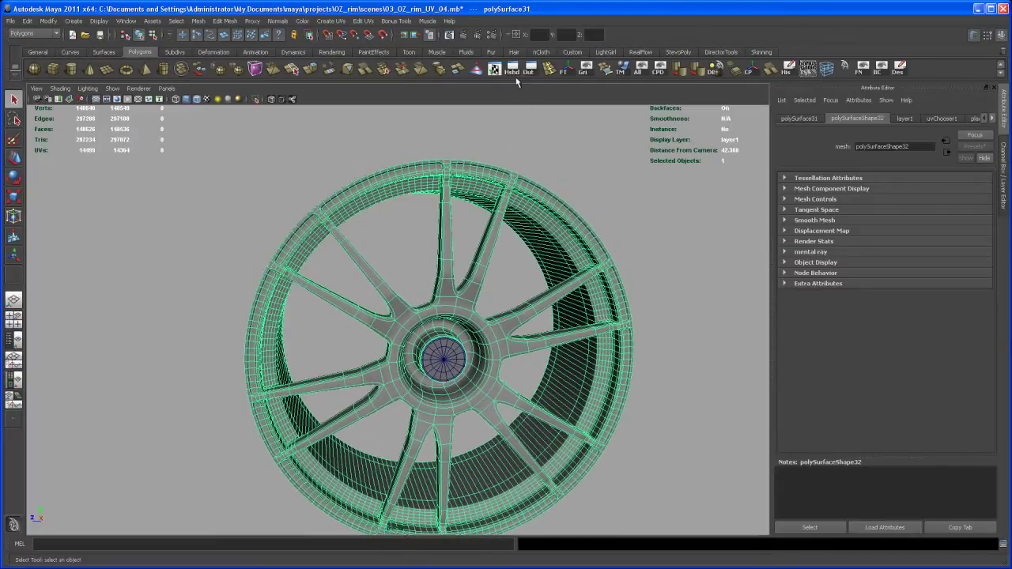
Create a second mia_material_x_passes and a File texture without projection or 3D placement nodes
click(513, 71)
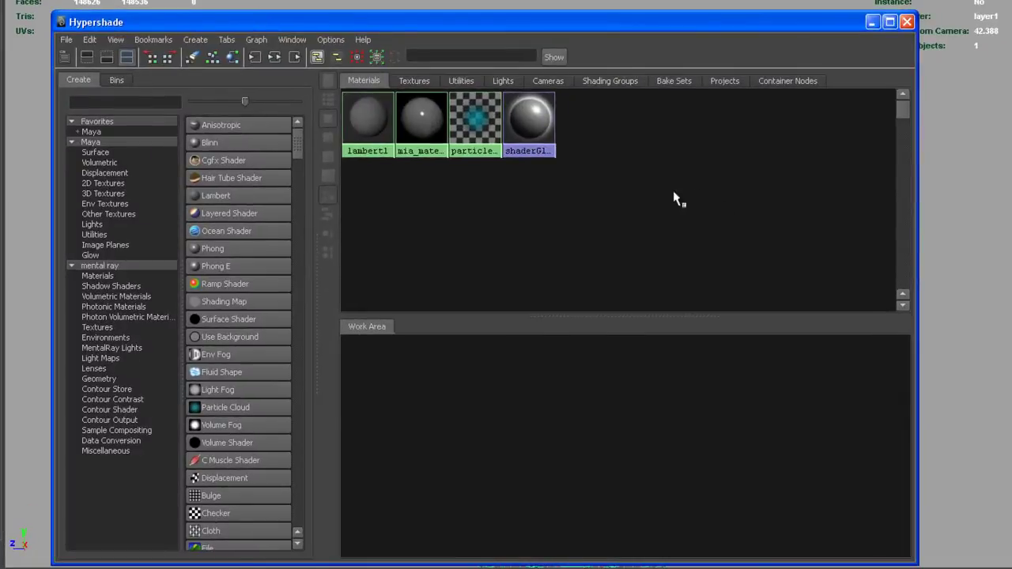
click(110, 277)
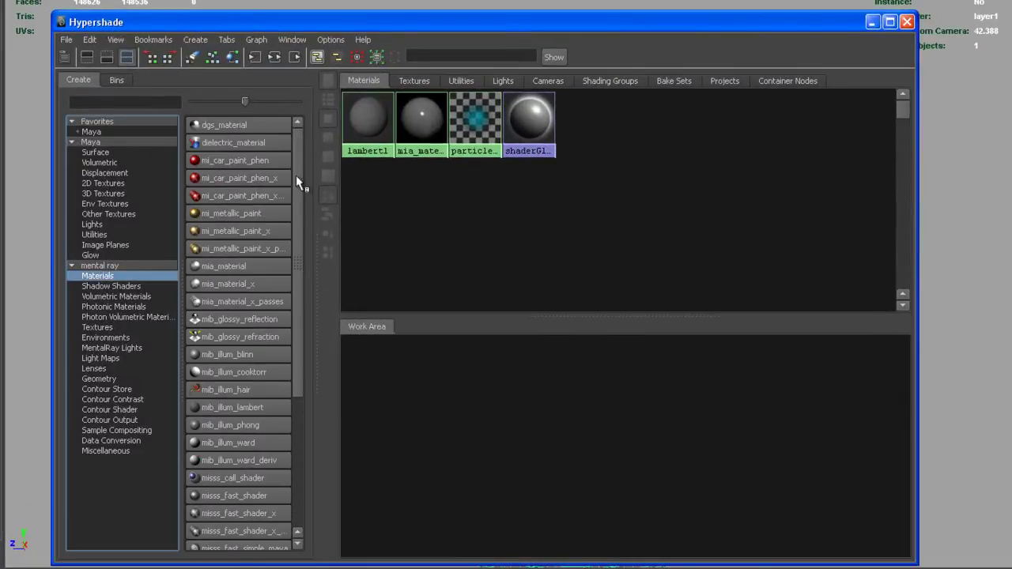
click(237, 305)
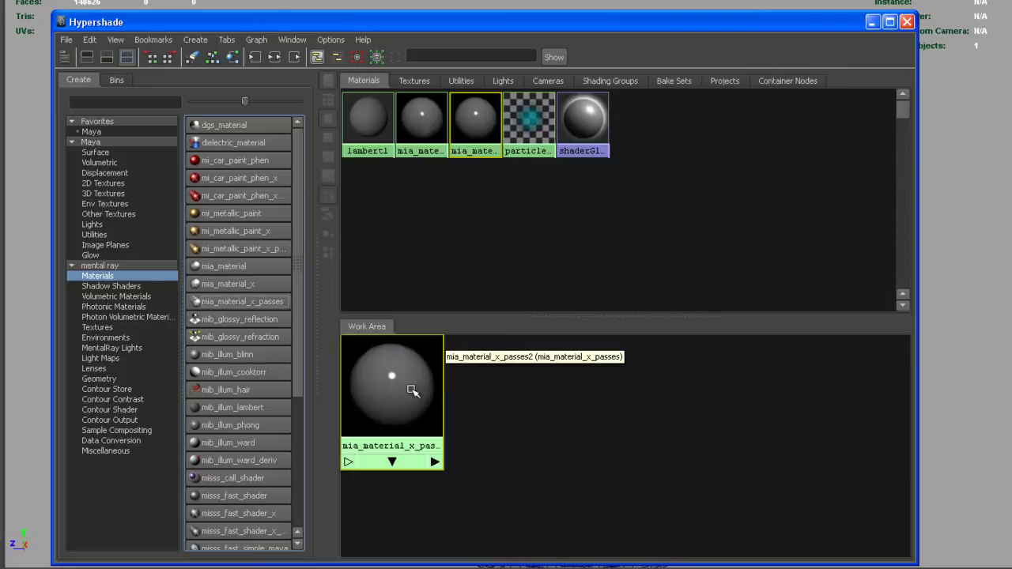
drag(414, 388, 648, 384)
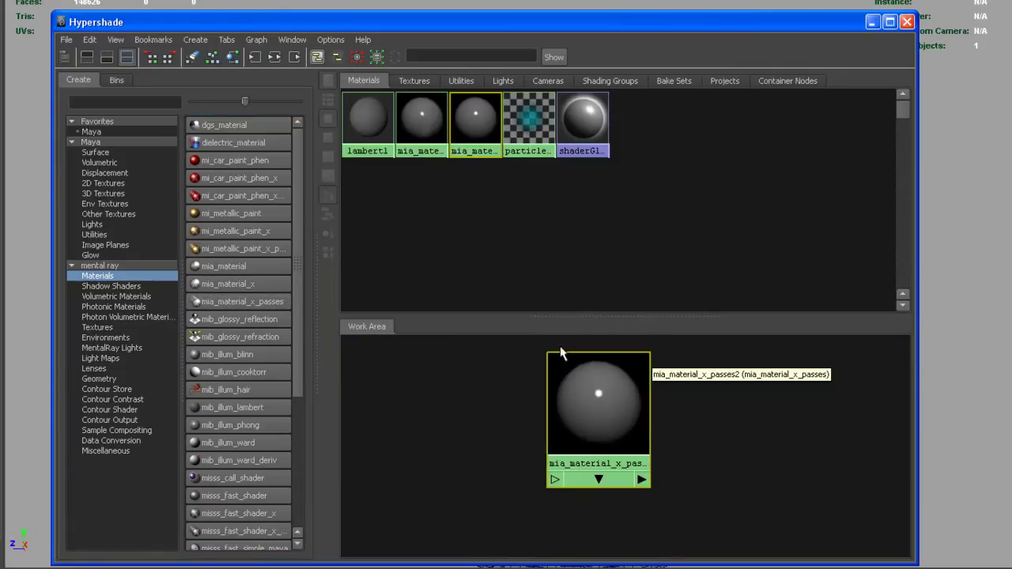
click(117, 183)
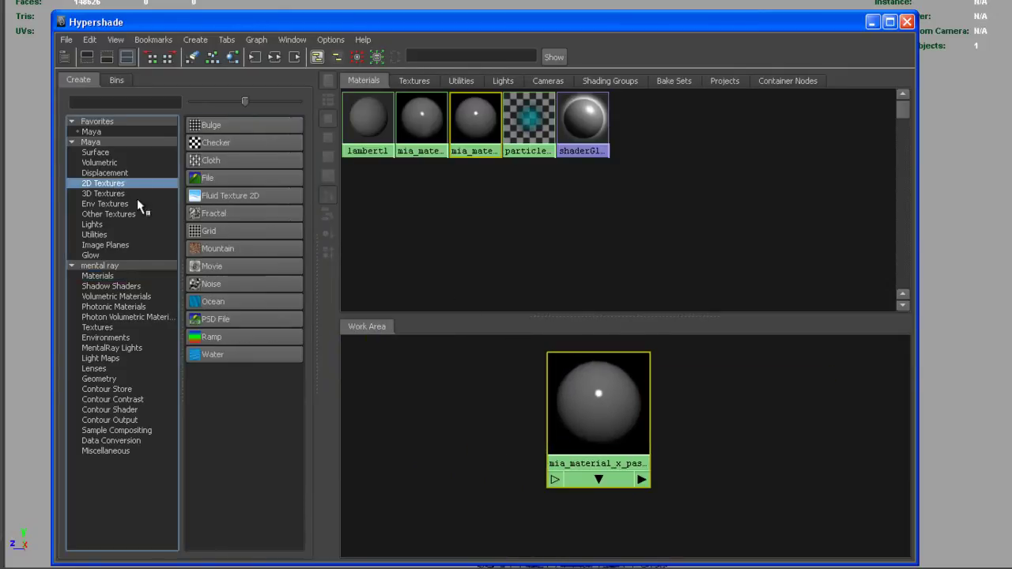
click(230, 177)
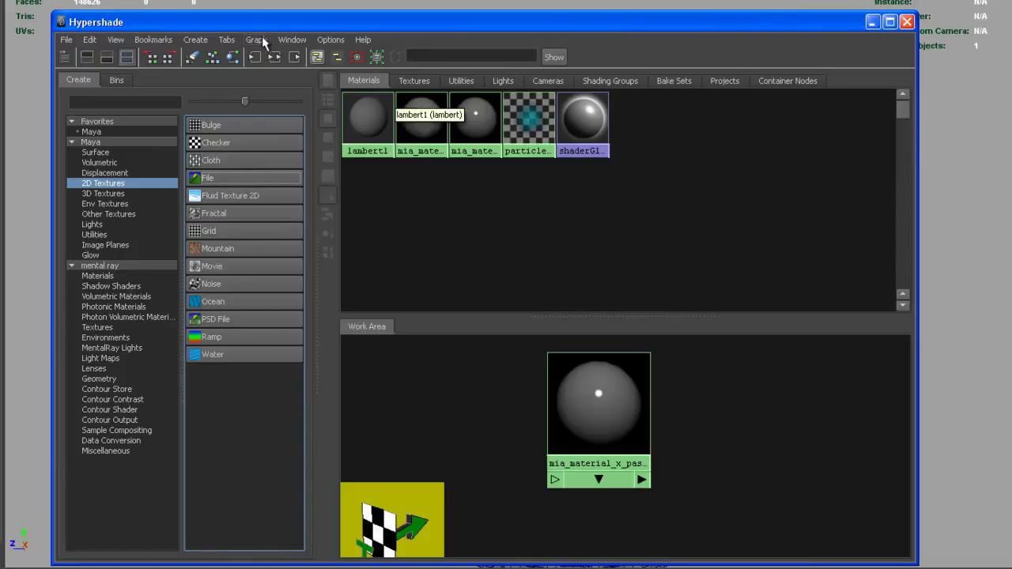
click(277, 59)
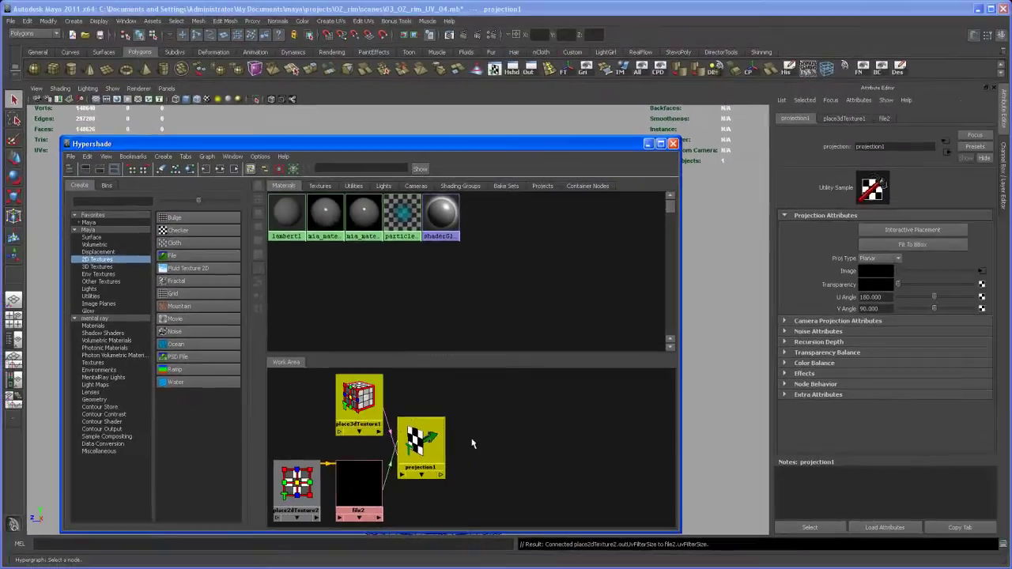
key(Delete)
Load carbon_texture.jpg into file2 and connect it to the new material's diffuse
click(360, 486)
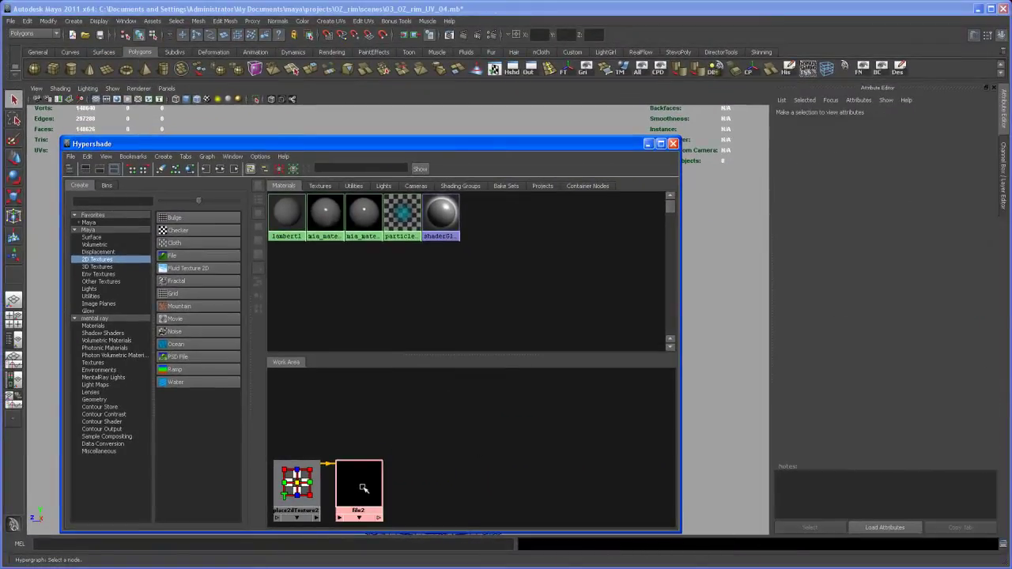
click(975, 269)
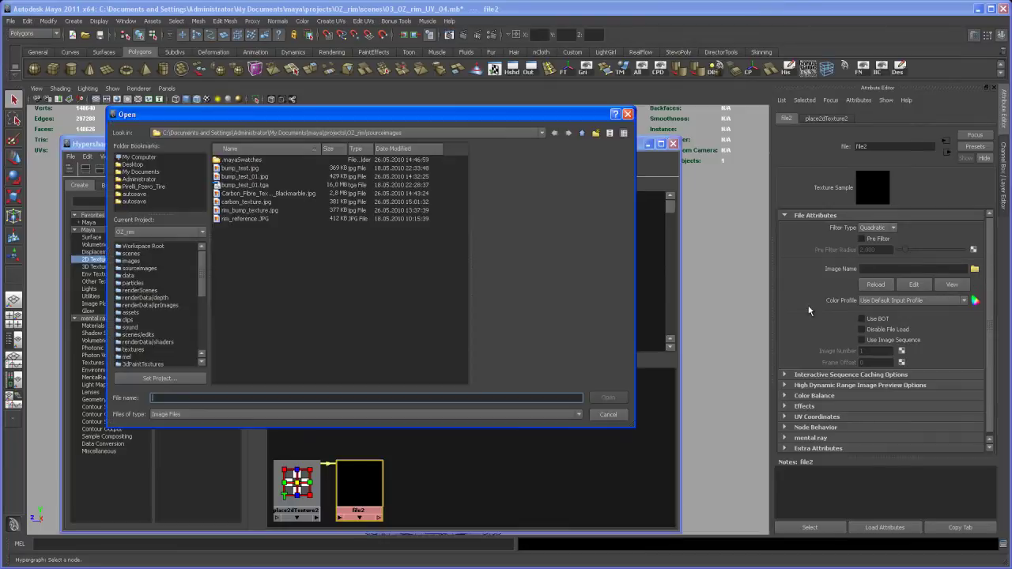
click(259, 203)
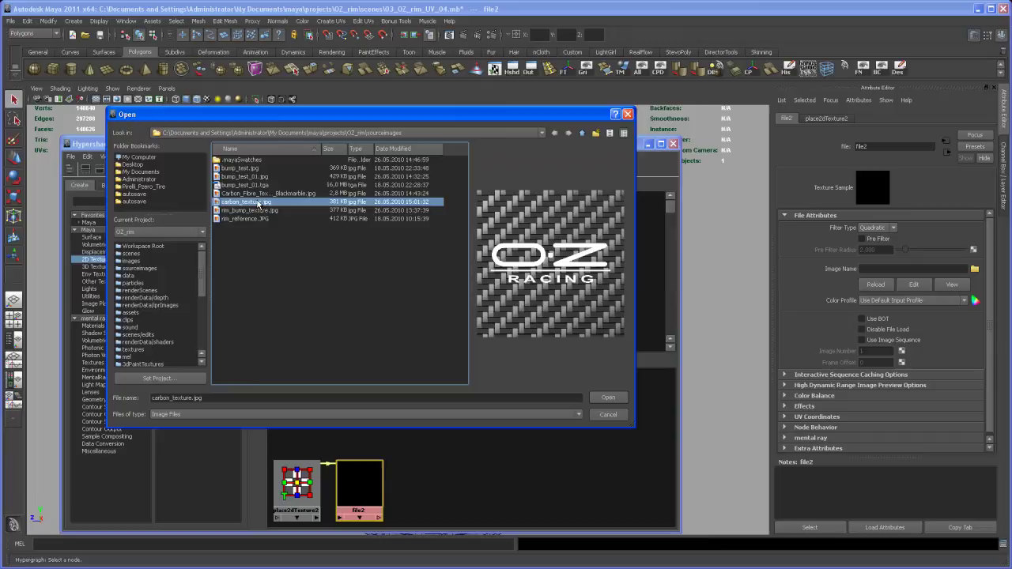
double_click(259, 203)
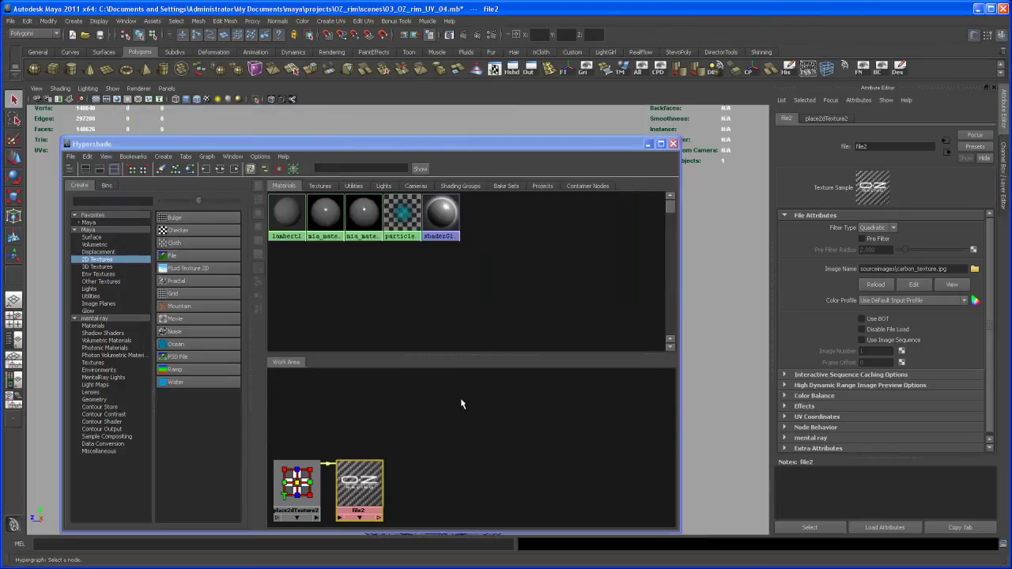
middle_drag(372, 471, 363, 219)
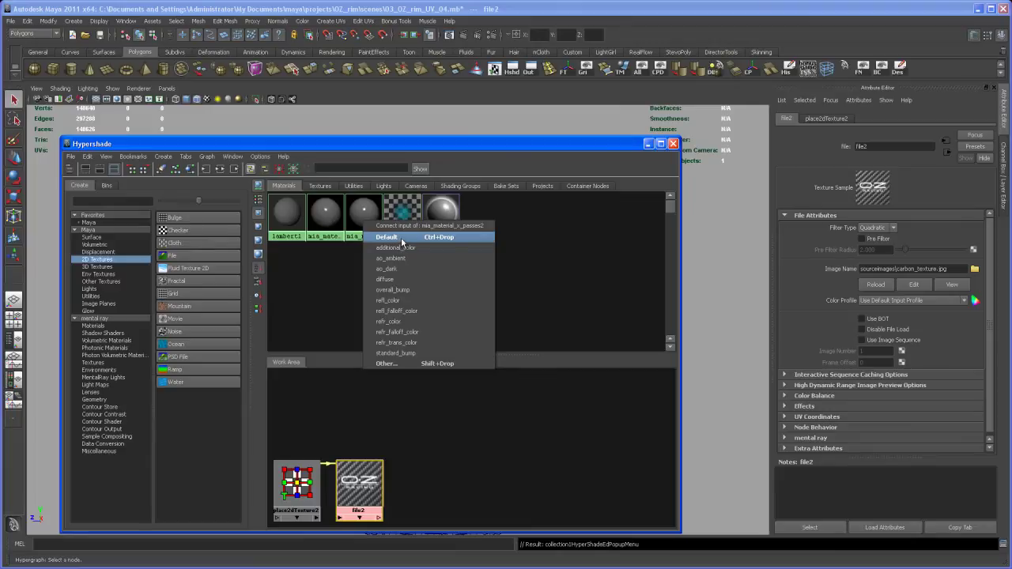
click(394, 282)
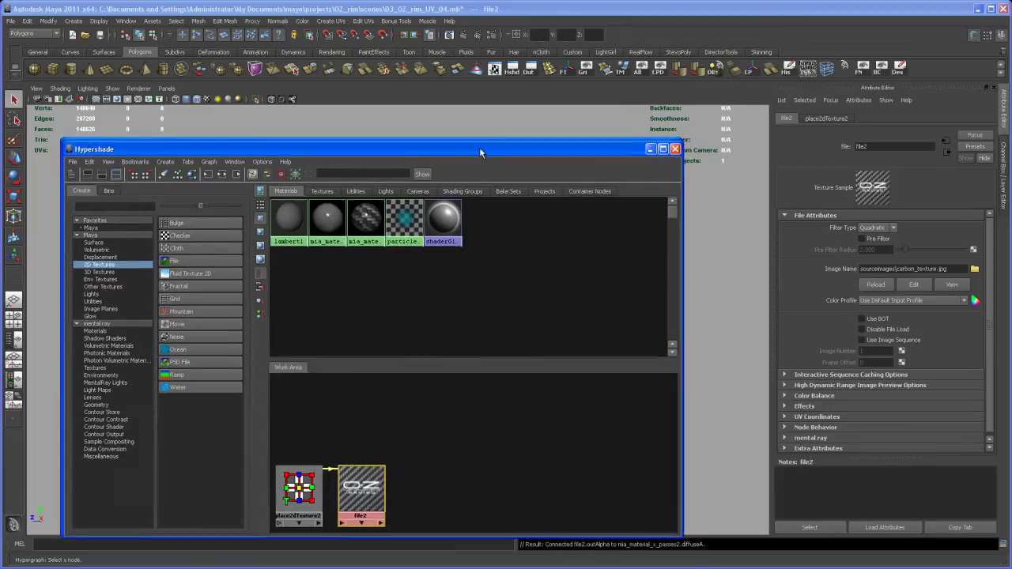
drag(483, 144, 527, 430)
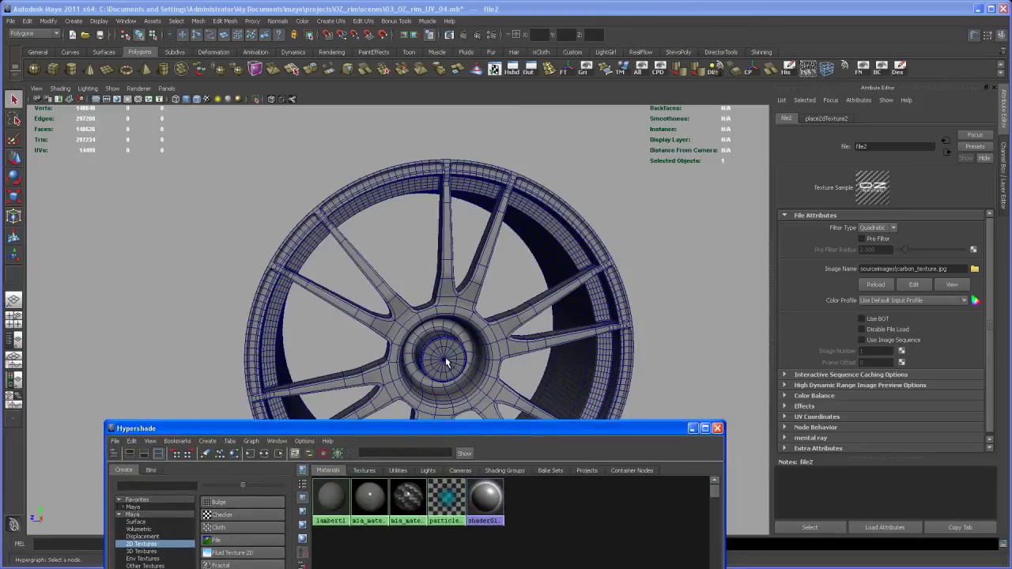
Apply mia_material_x_passes2 to the wheel's centre cap
click(445, 362)
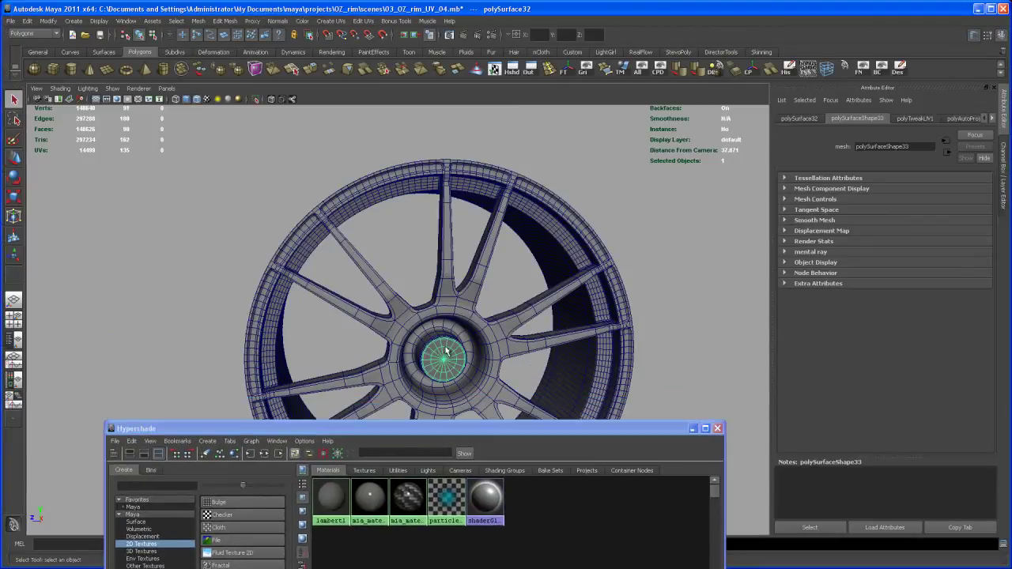
middle_drag(408, 498, 445, 366)
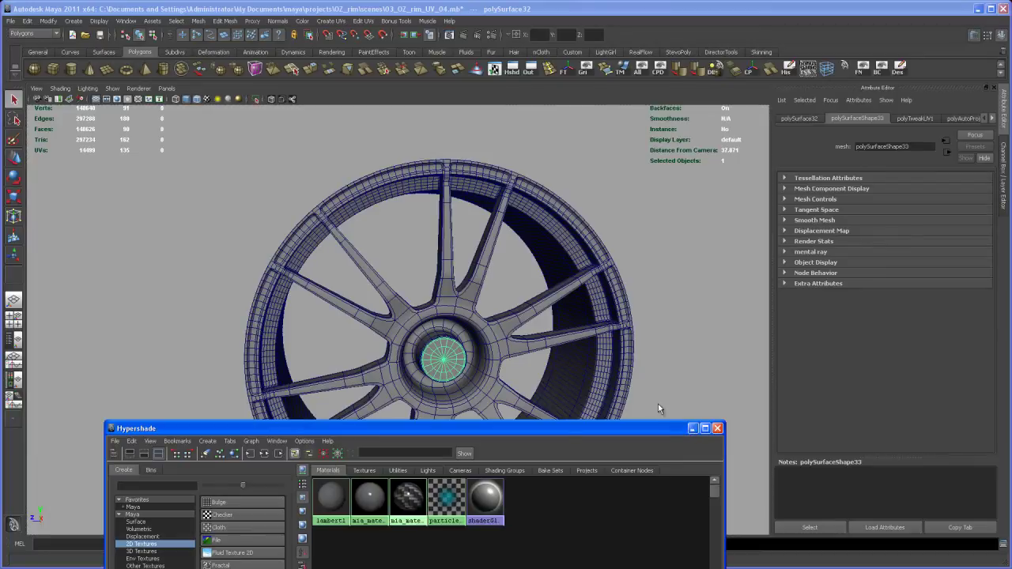
click(693, 428)
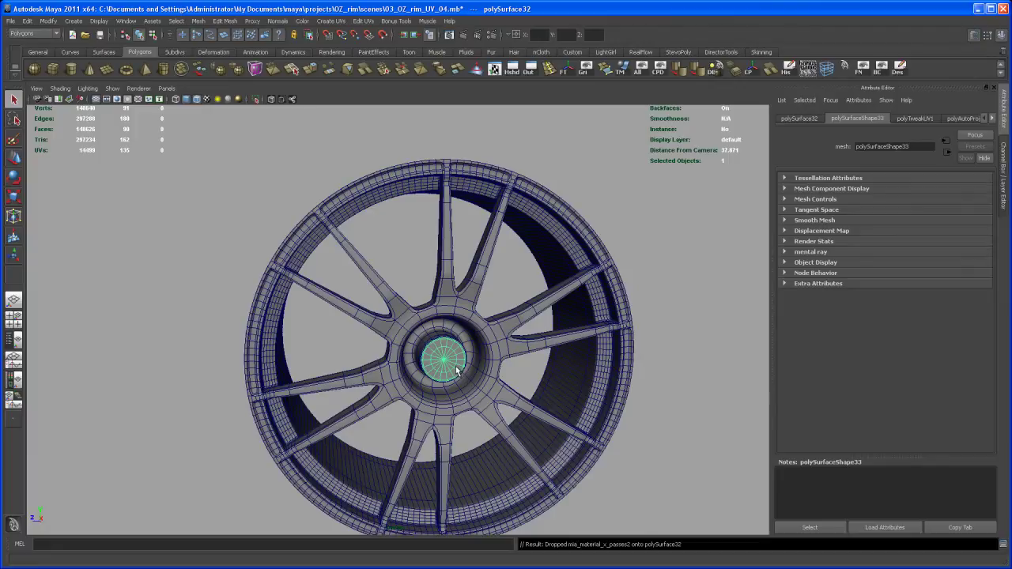
Switch to textured display, deselect the rim and turn off the wireframe-on-shaded overlay
alt+drag(459, 384, 456, 366)
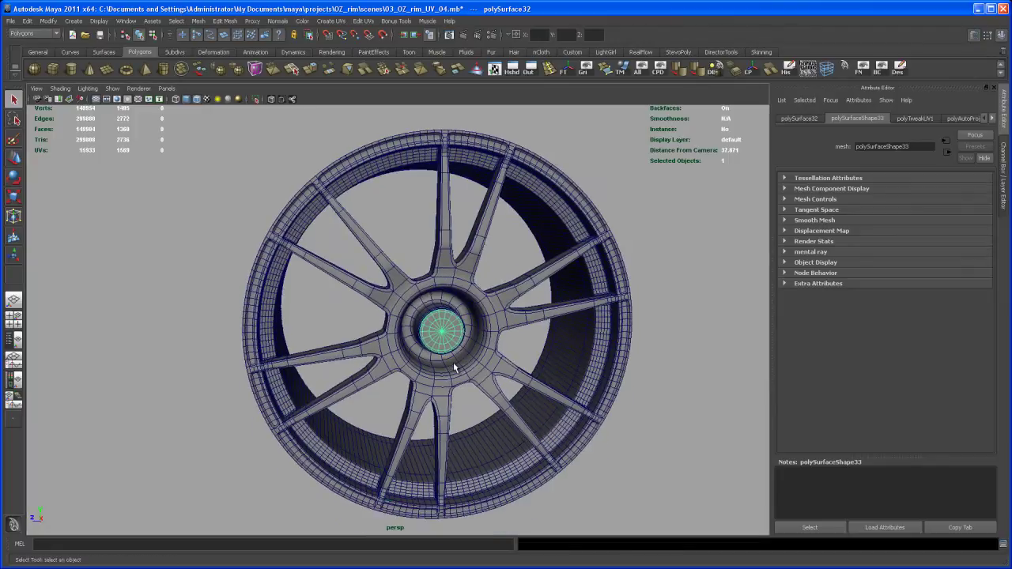
alt+right_drag(456, 366, 437, 393)
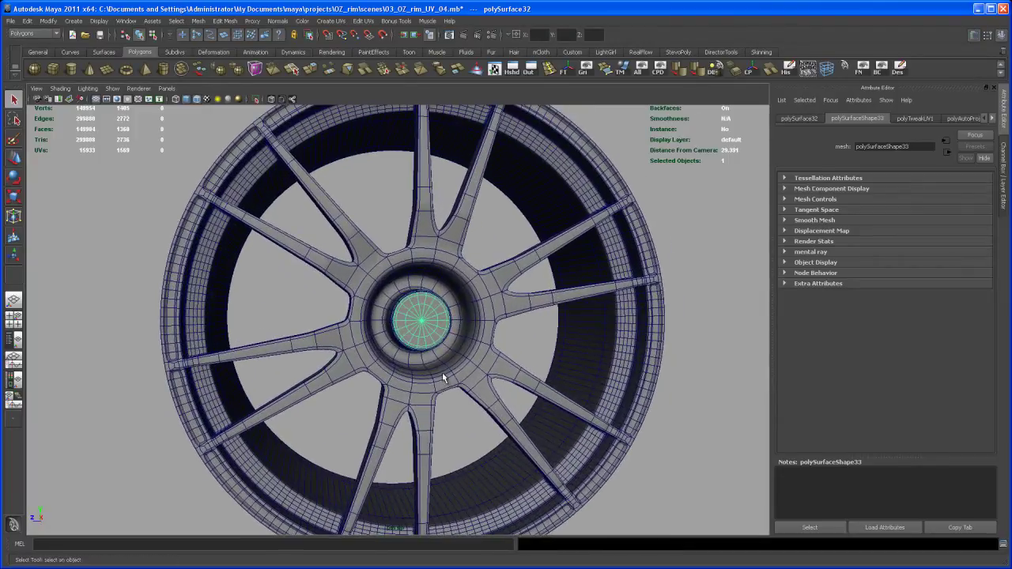
key(6)
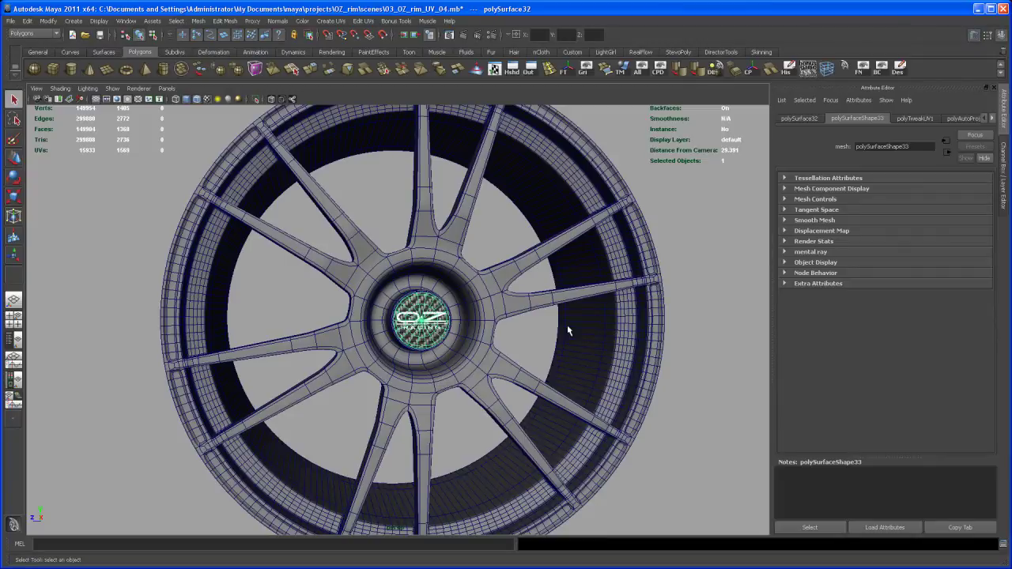
click(704, 308)
alt+right_drag(704, 308, 594, 354)
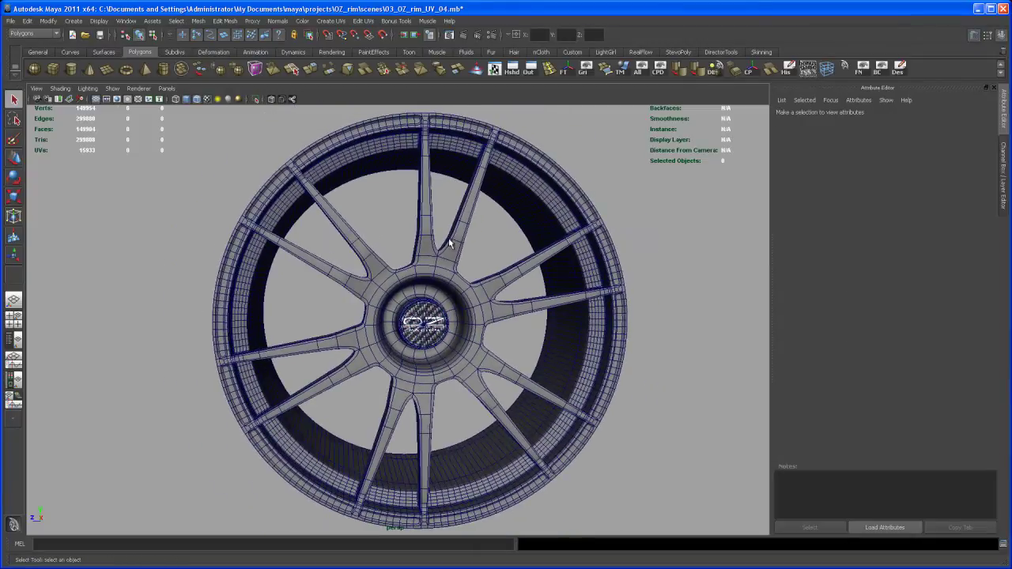
click(196, 99)
mouse_move(577, 332)
alt+mouse_down()
mouse_move(594, 327)
mouse_move(590, 345)
mouse_move(572, 332)
mouse_move(575, 344)
mouse_move(543, 347)
alt+mouse_up()
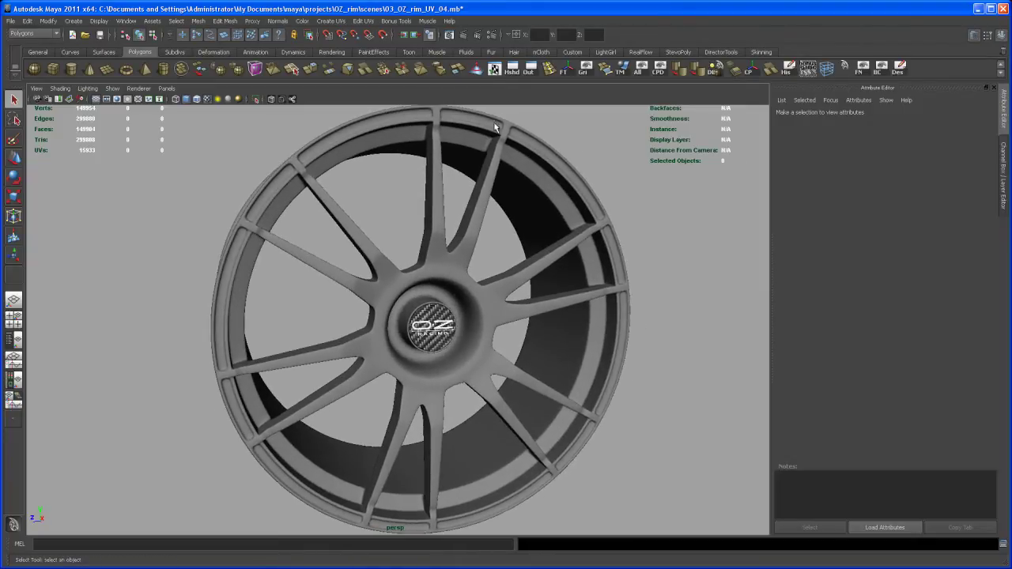
Render the current frame at 512×512 with mental ray, then minimize Render View
click(461, 35)
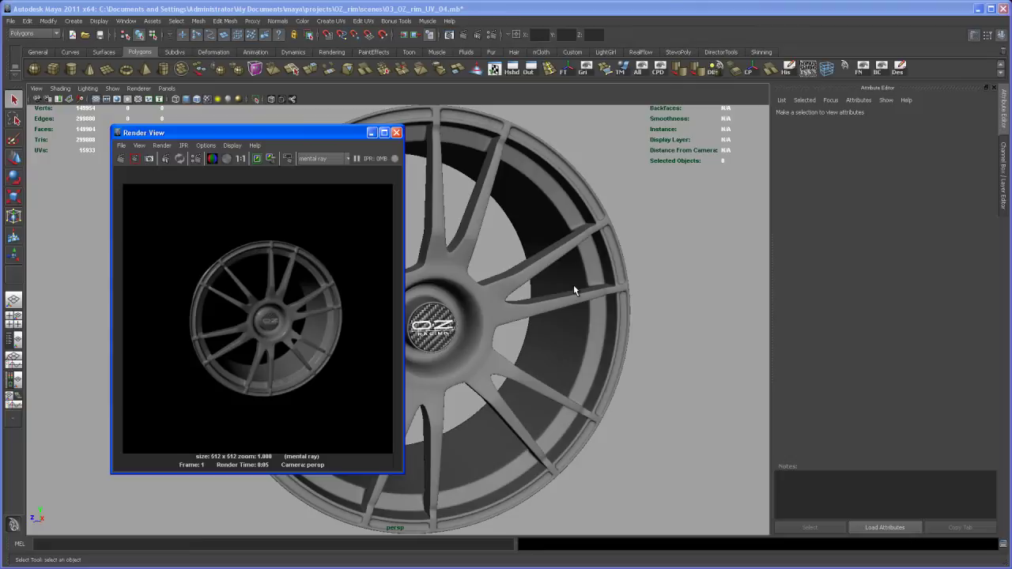
click(370, 132)
scroll(539, 291, down, 3)
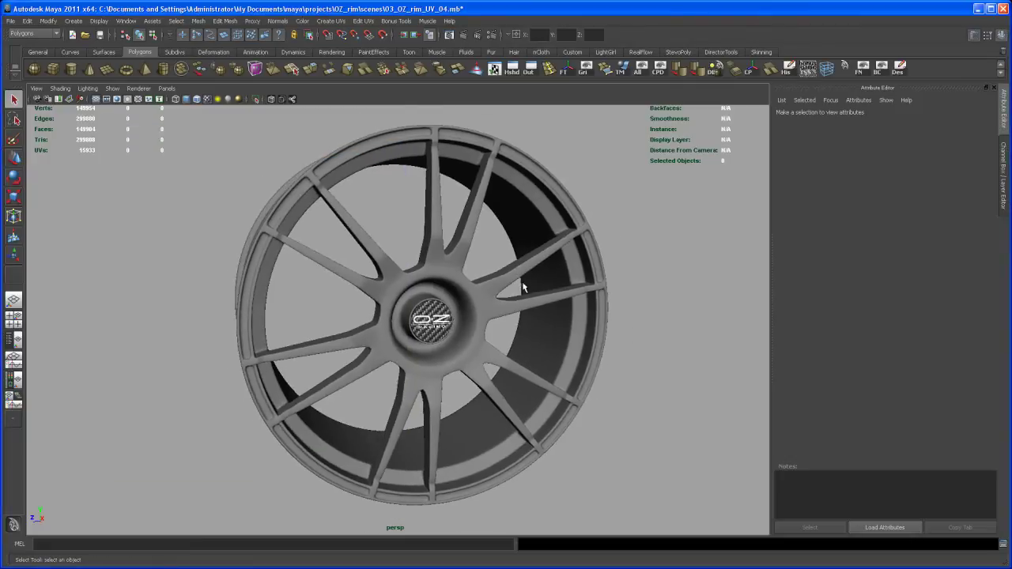
Apply the GlossyFinish preset to mia_material_x_passes1 and darken its diffuse colour to near black
click(512, 68)
drag(483, 426, 487, 140)
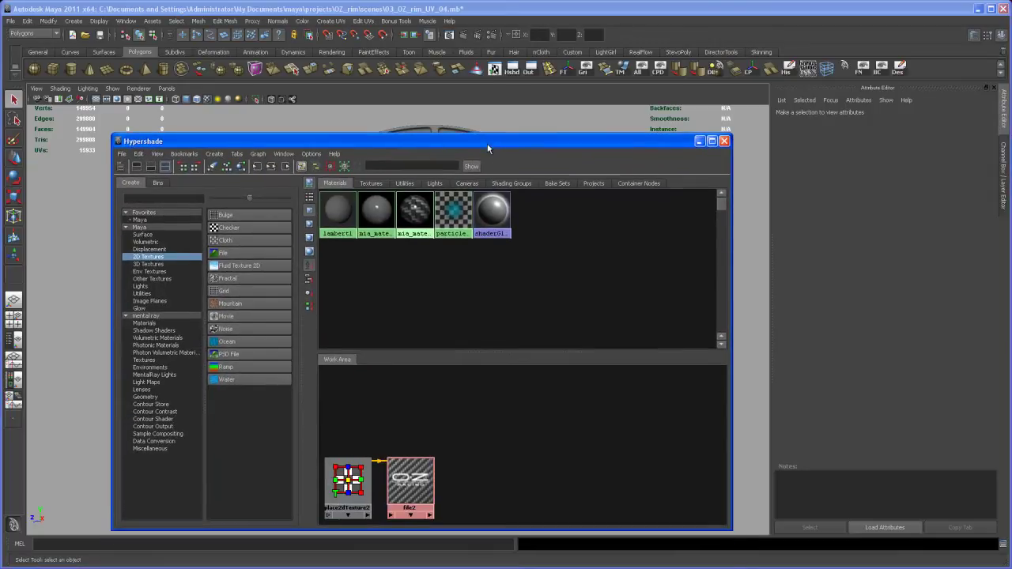
click(385, 212)
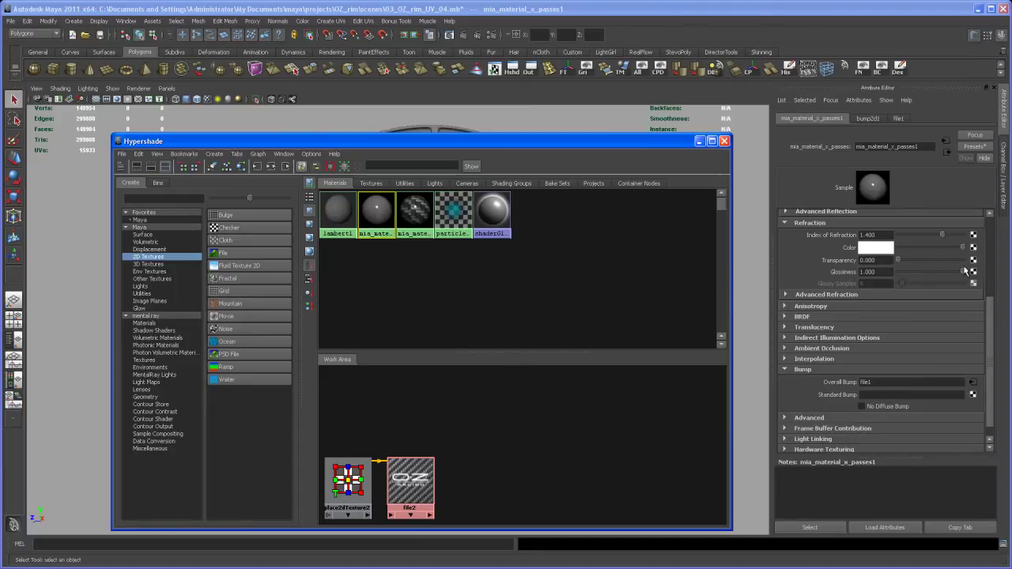
drag(990, 313, 986, 222)
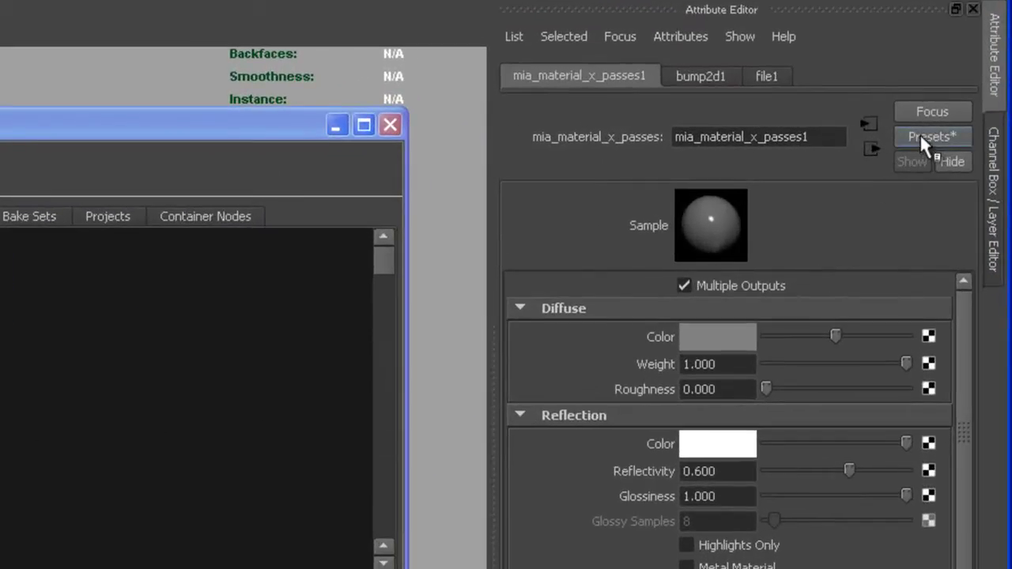
click(972, 148)
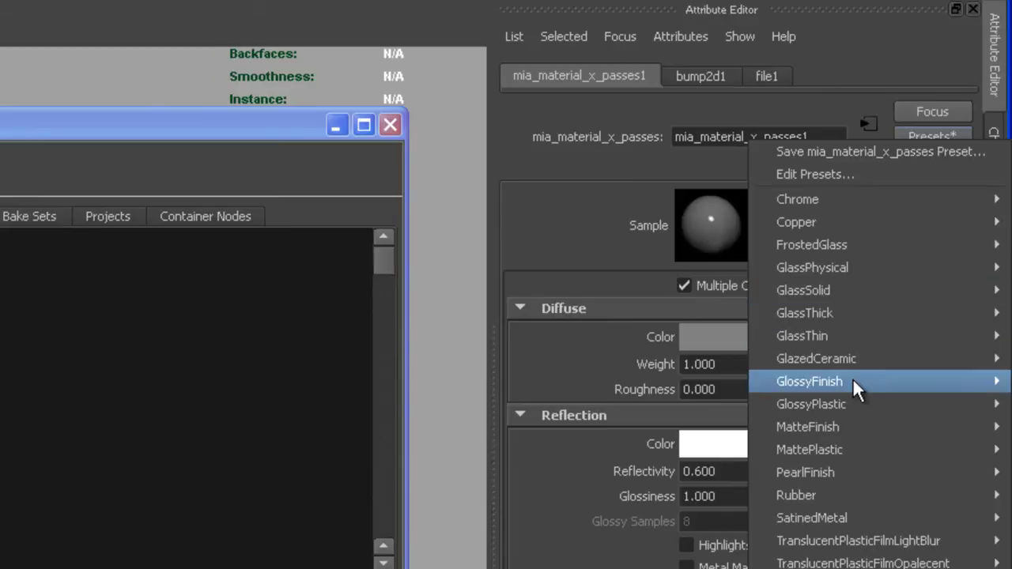
mouse_move(853, 381)
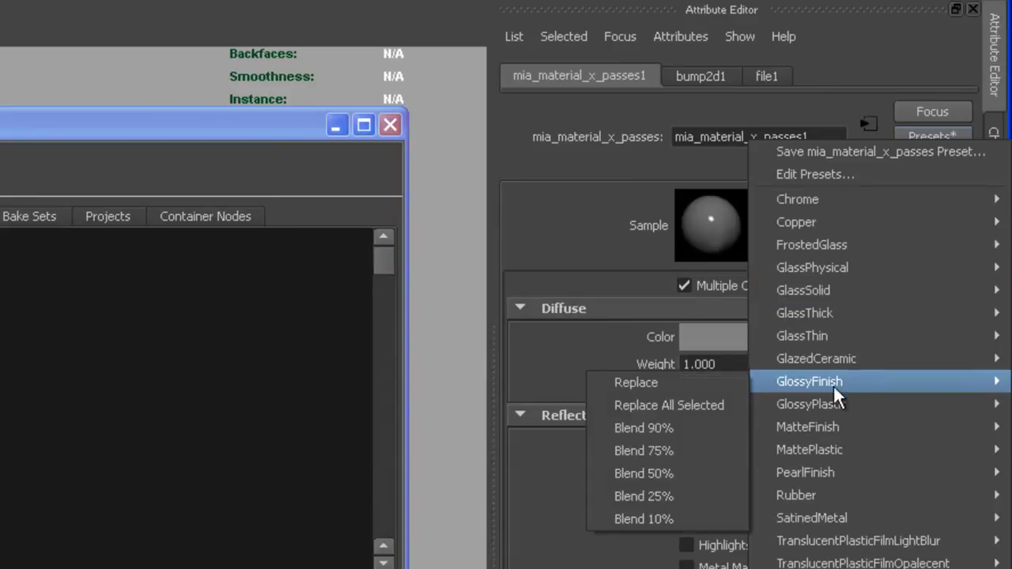
click(719, 387)
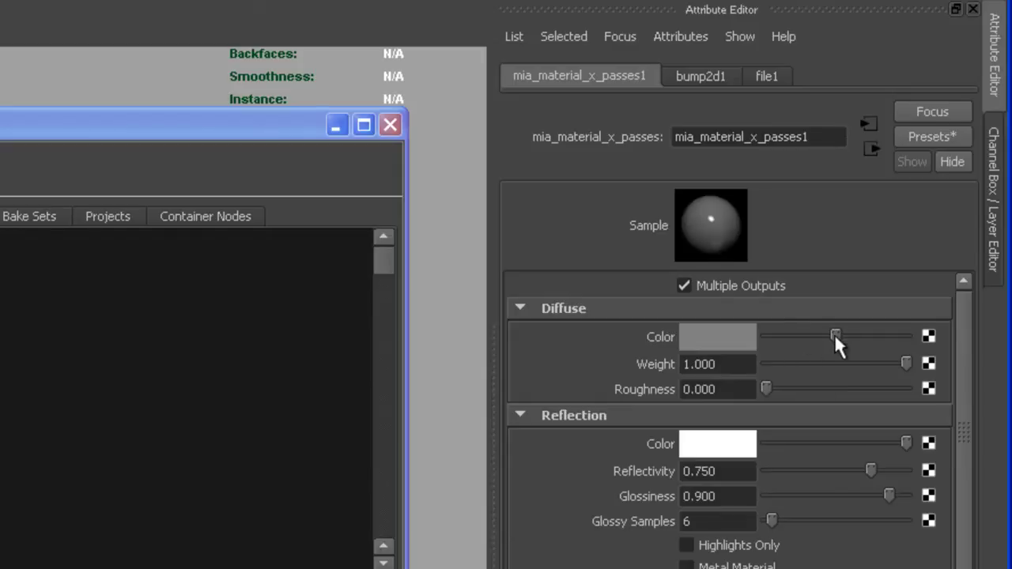
drag(834, 334, 763, 338)
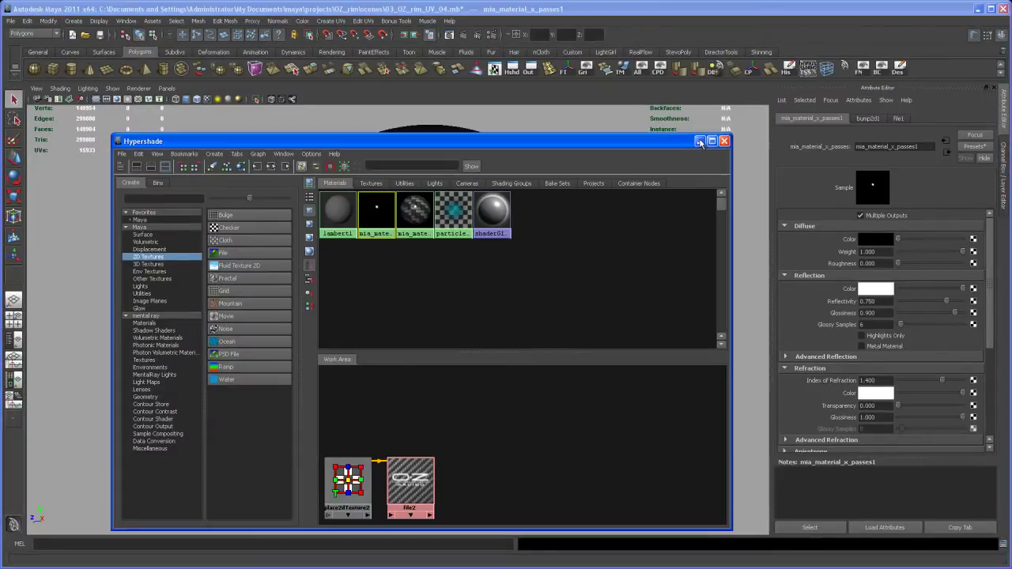
Check a mental ray test render of the near-black rim, then select the OZ logo centre cap
click(699, 141)
click(463, 35)
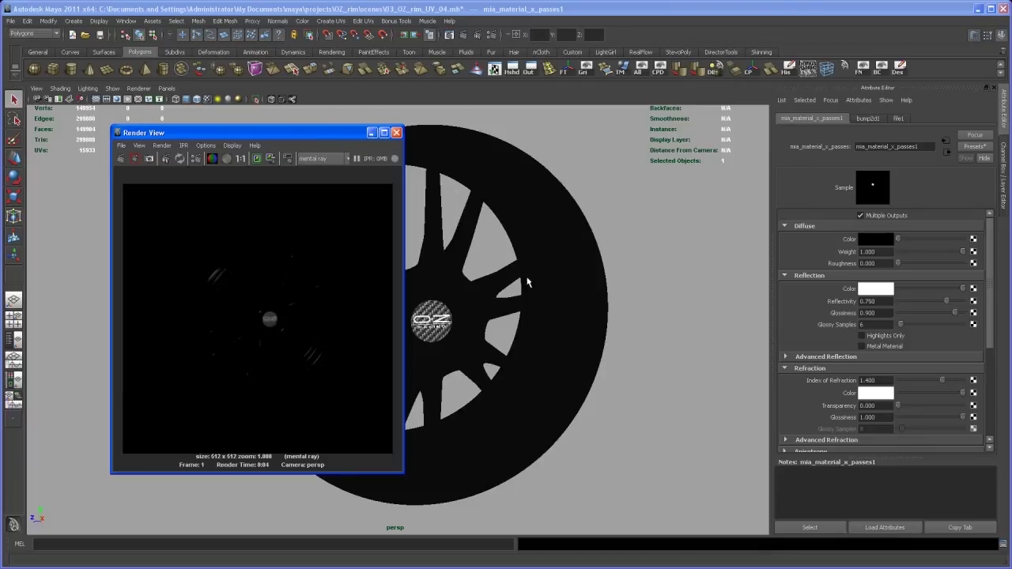
click(396, 132)
alt+drag(443, 171, 569, 361)
click(444, 329)
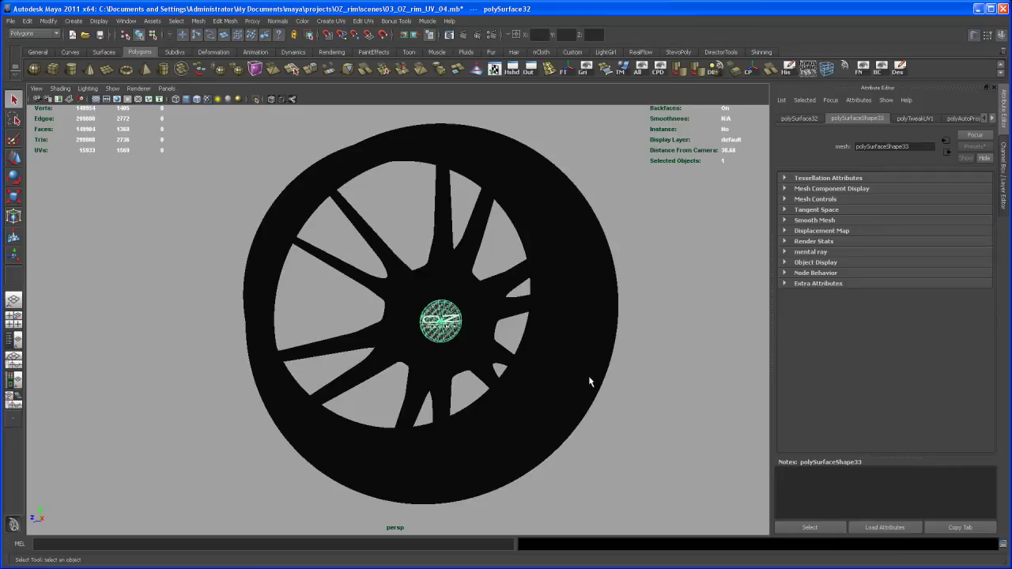
Lower mia_material_x_passes2's Reflection Color from white to dark grey
click(513, 70)
click(415, 211)
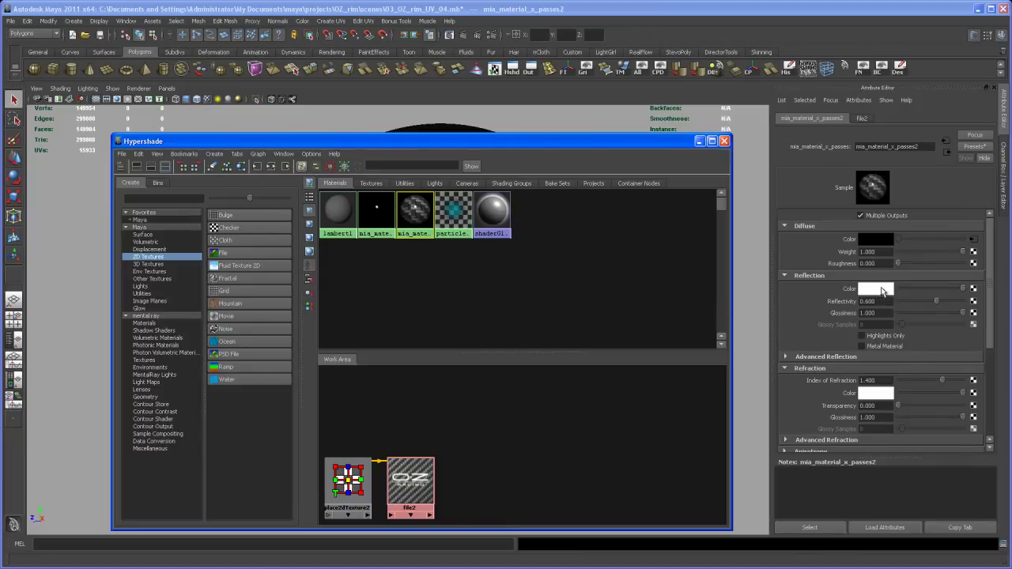
drag(962, 290, 921, 291)
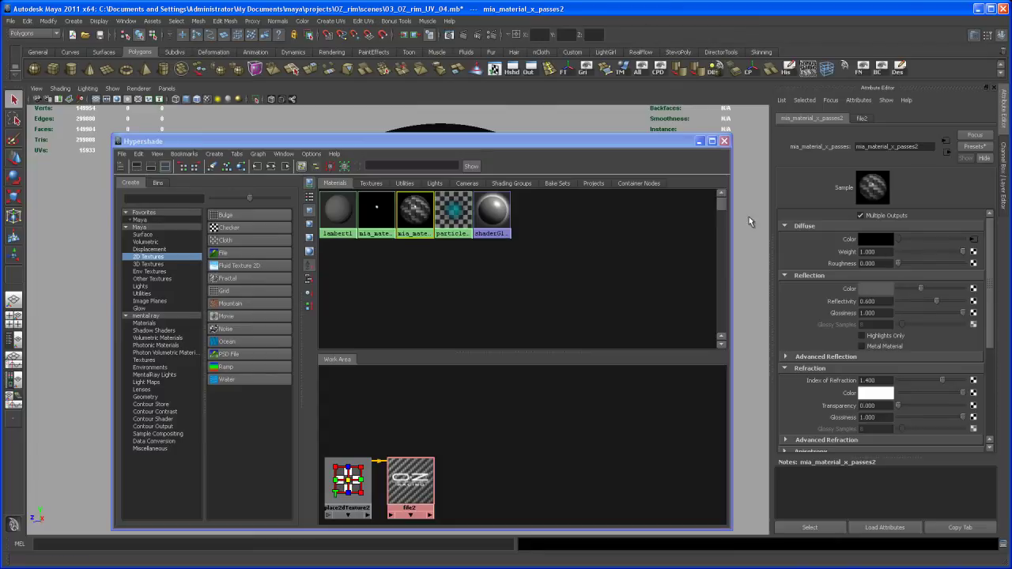
click(699, 141)
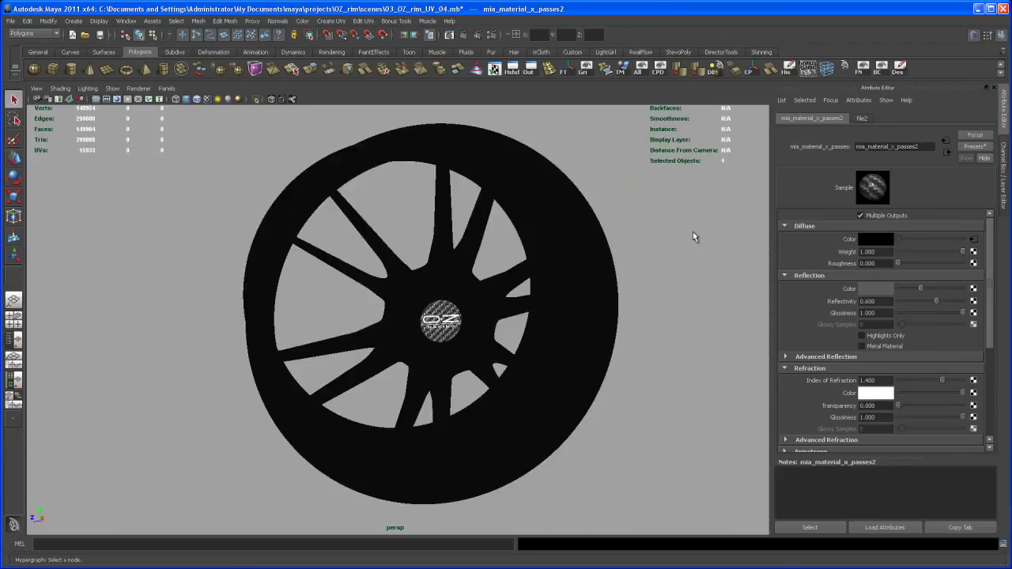
Set the persp camera's Environment Background Color to white and render a new mental ray frame
click(14, 340)
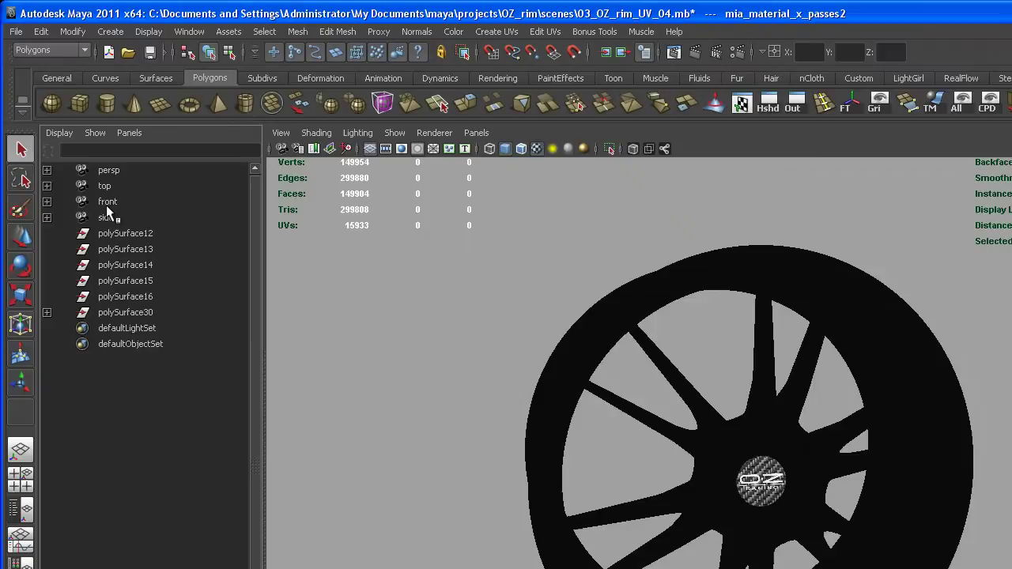
click(108, 170)
key(ctrl+a)
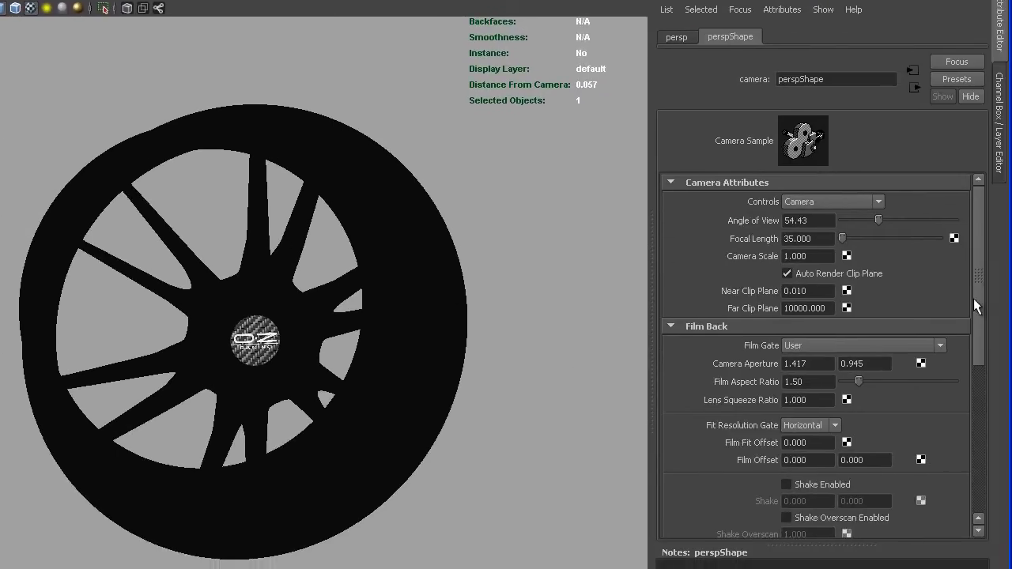
drag(979, 300, 978, 469)
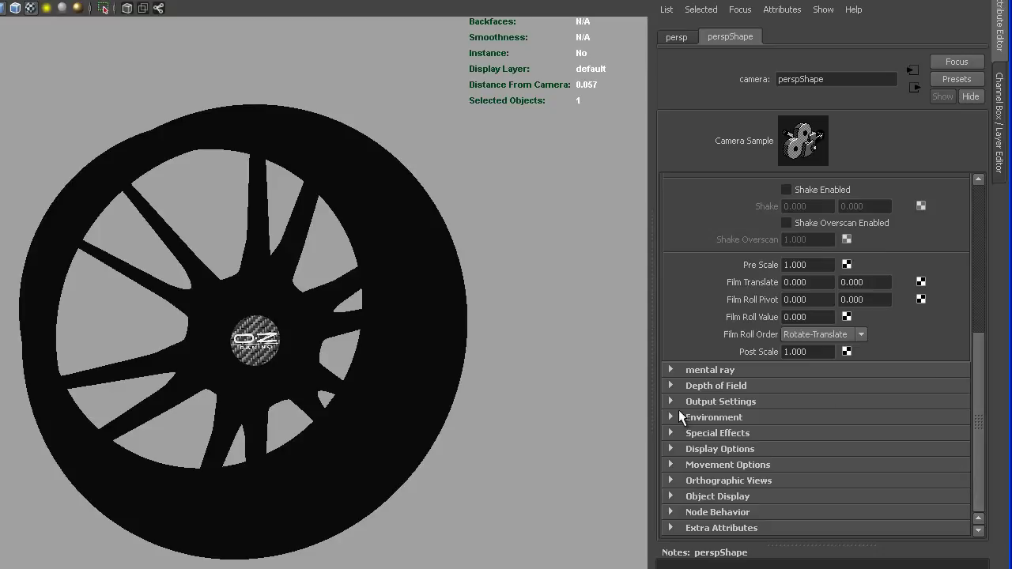
click(680, 417)
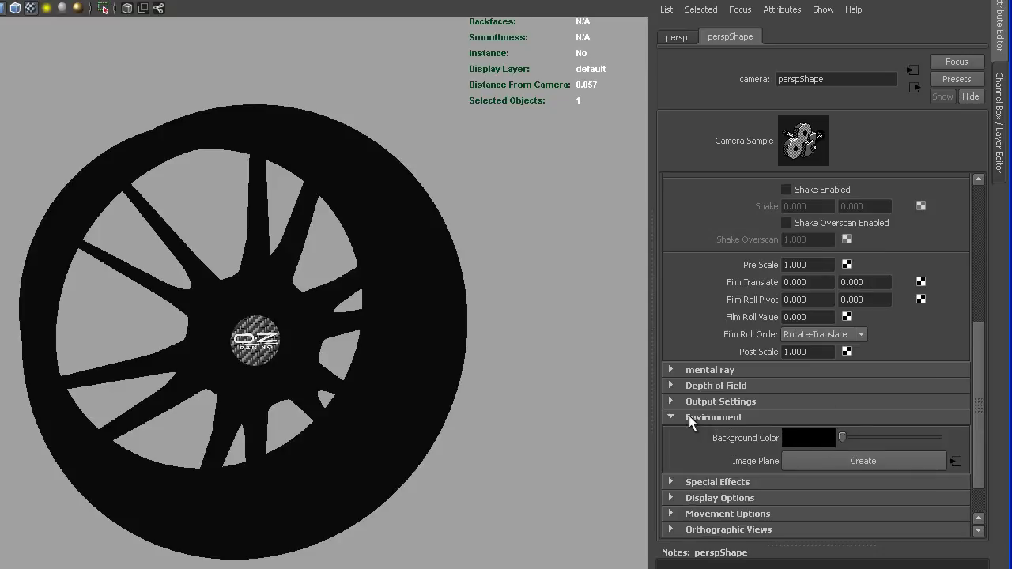
click(815, 437)
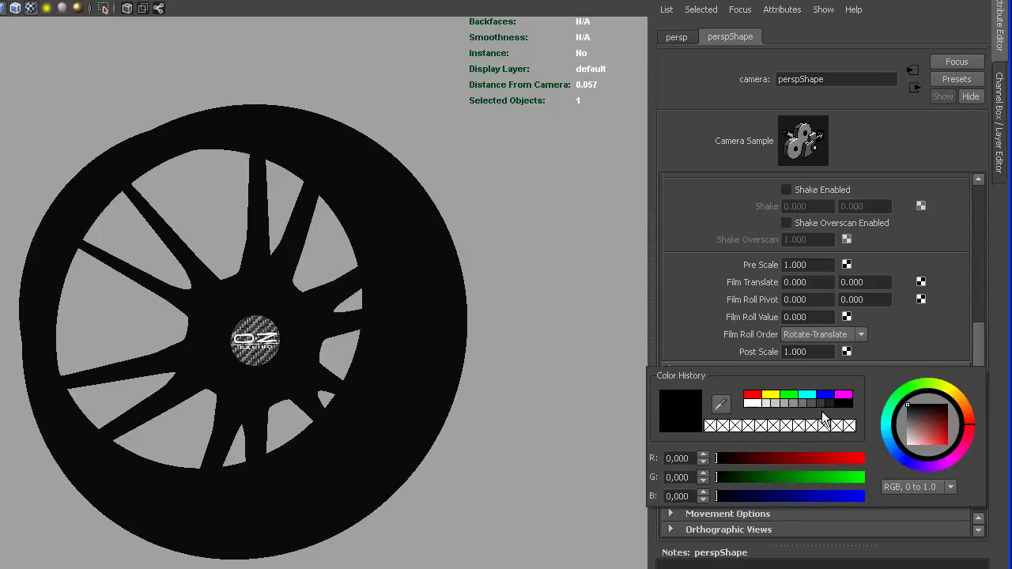
click(751, 402)
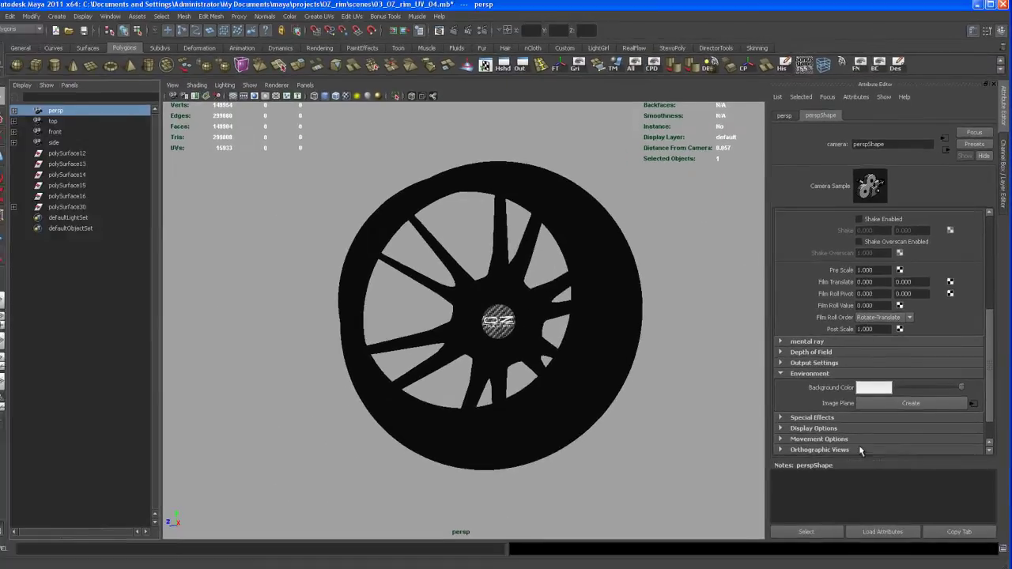
alt+right_drag(495, 162, 522, 215)
click(465, 35)
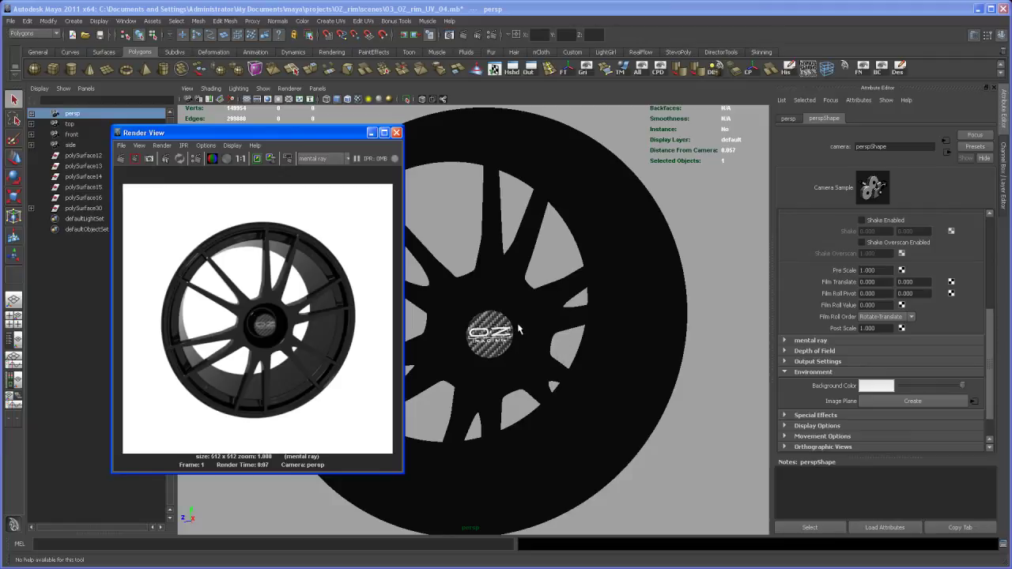
Close the finished white-background render of the black rim and orbit the perspective view slightly
click(396, 132)
alt+drag(579, 297, 538, 403)
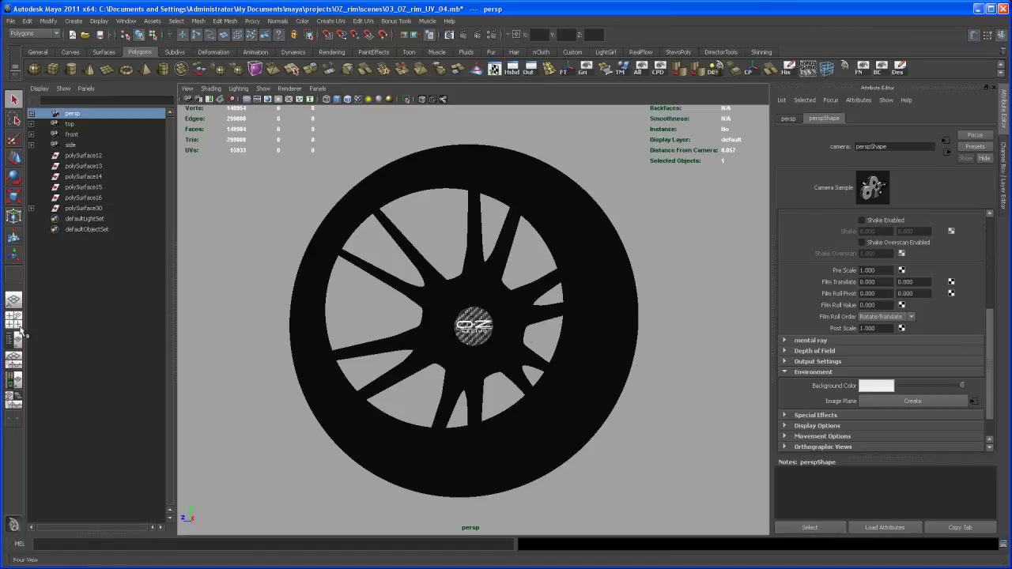
Switch to the Single Perspective View layout and orbit to face the wheel more squarely
click(14, 301)
alt+drag(423, 273, 455, 284)
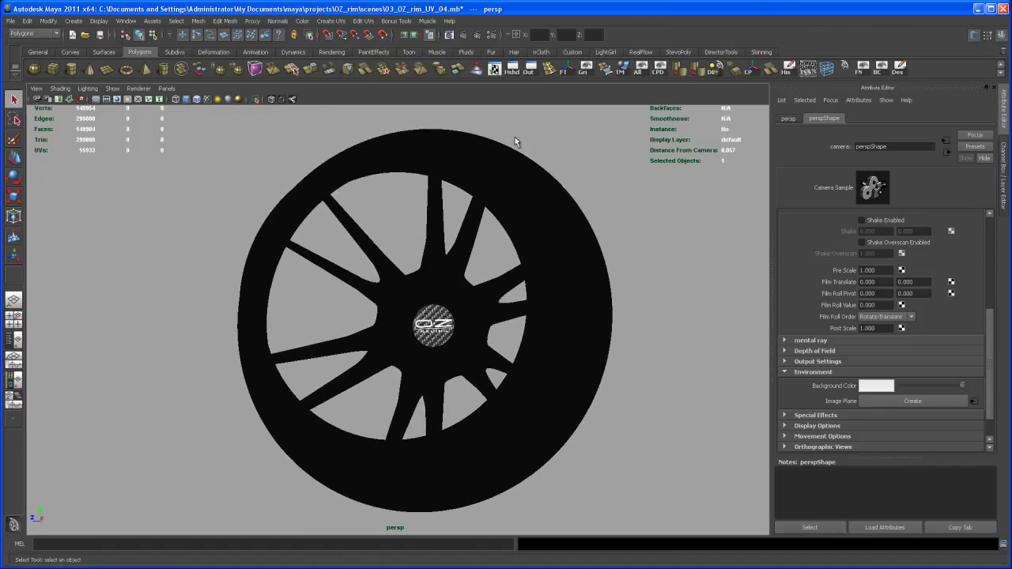